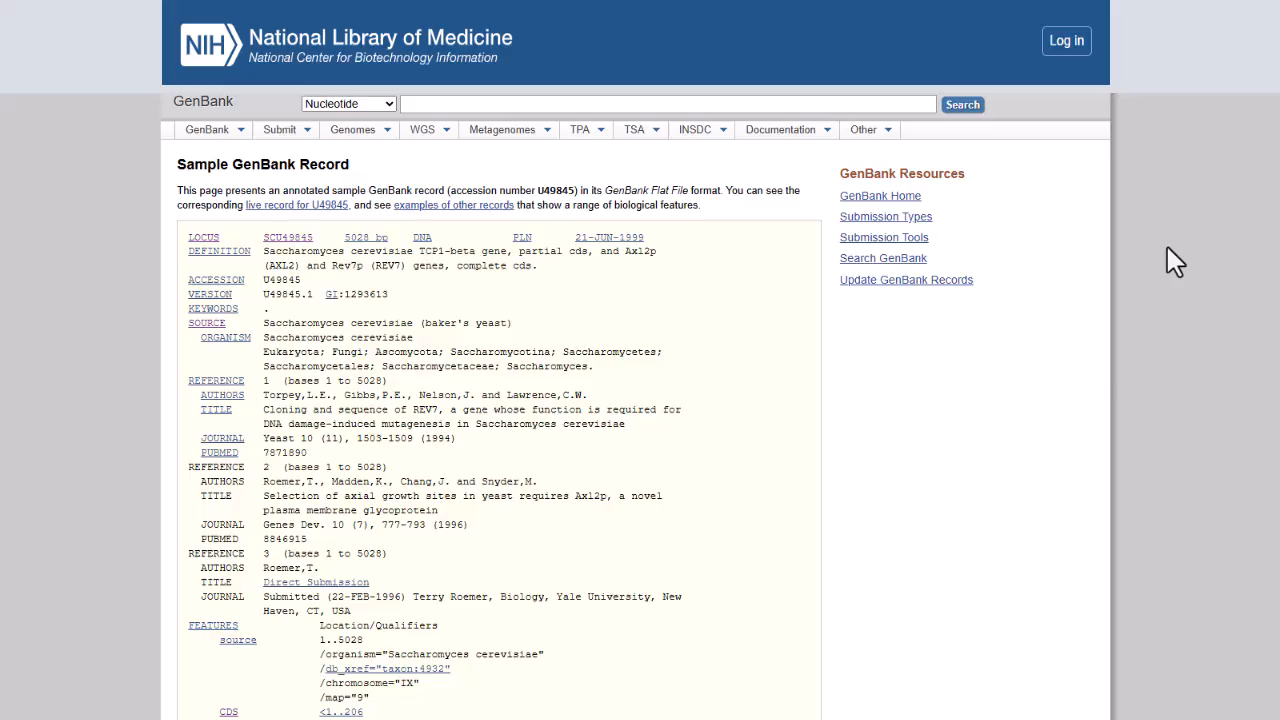
# Examine the sample GenBank record's header, features, translations, origin sequence and field comments.
pyautogui.scroll(-2, 1167, 247)
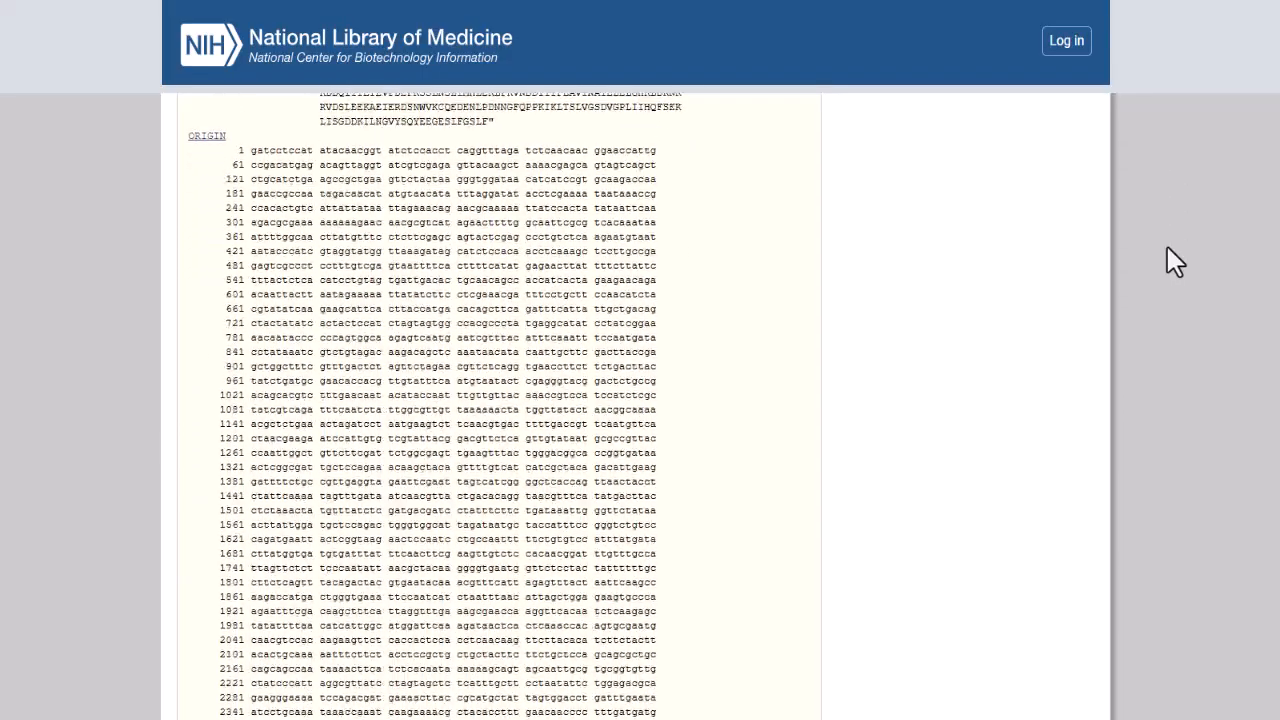
pyautogui.scroll(-6, 1167, 247)
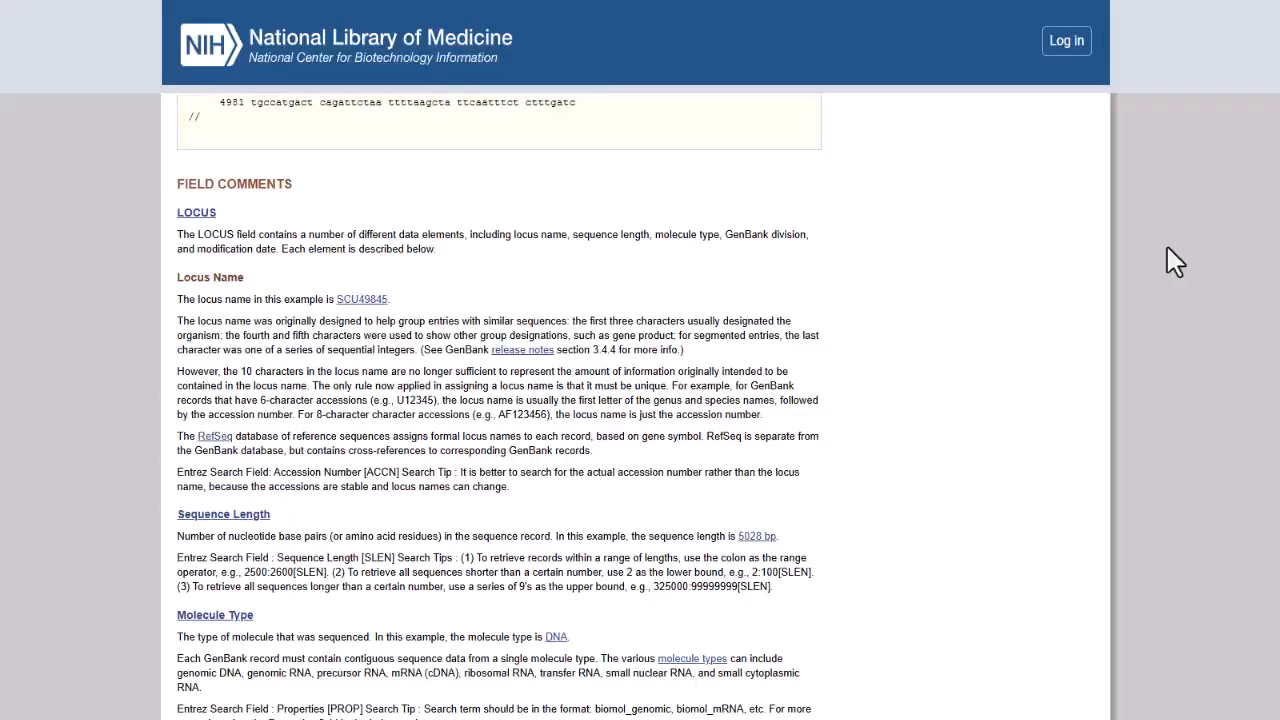
pyautogui.scroll(-5, 1167, 248)
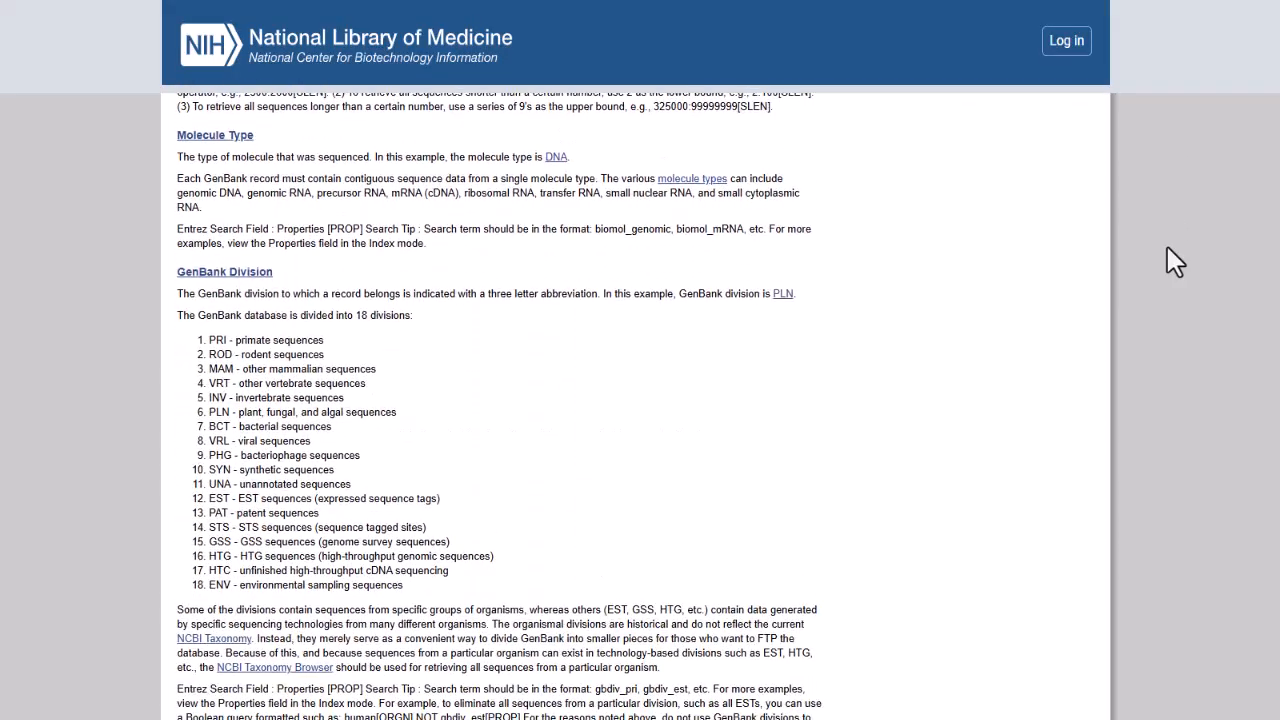
pyautogui.scroll(15, 1167, 247)
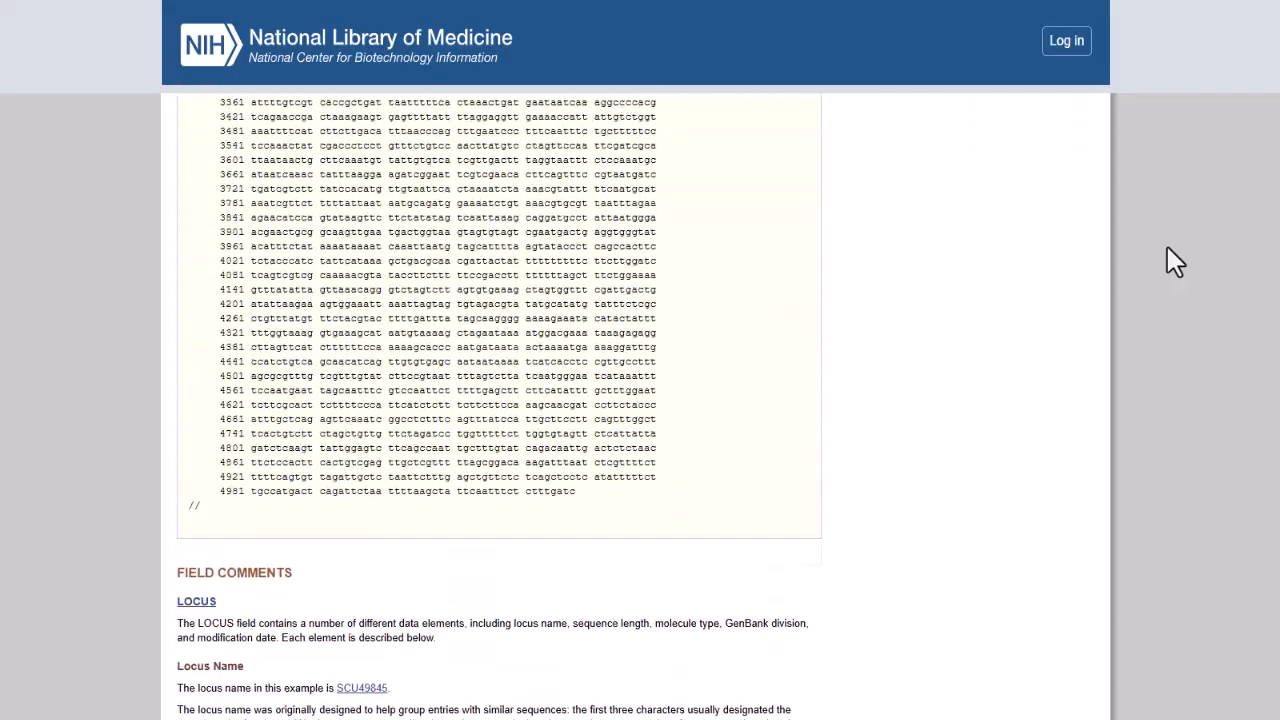
pyautogui.scroll(7, 1166, 248)
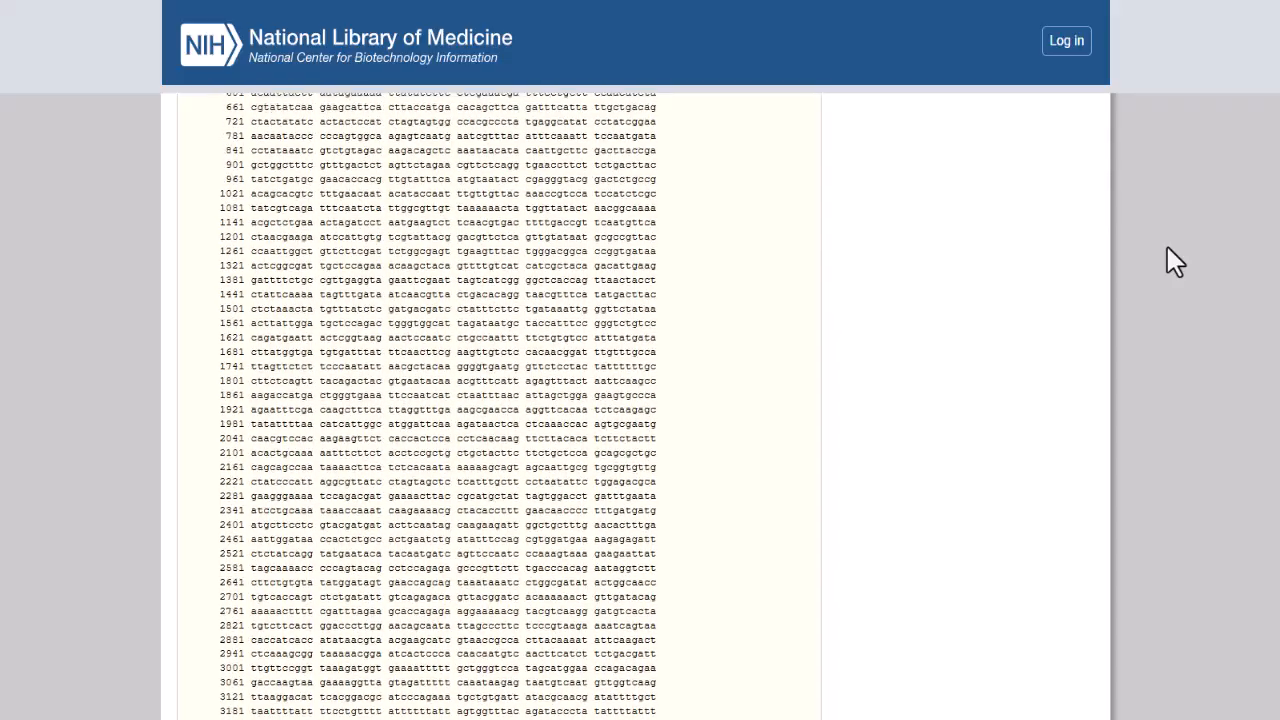
pyautogui.scroll(5, 1167, 248)
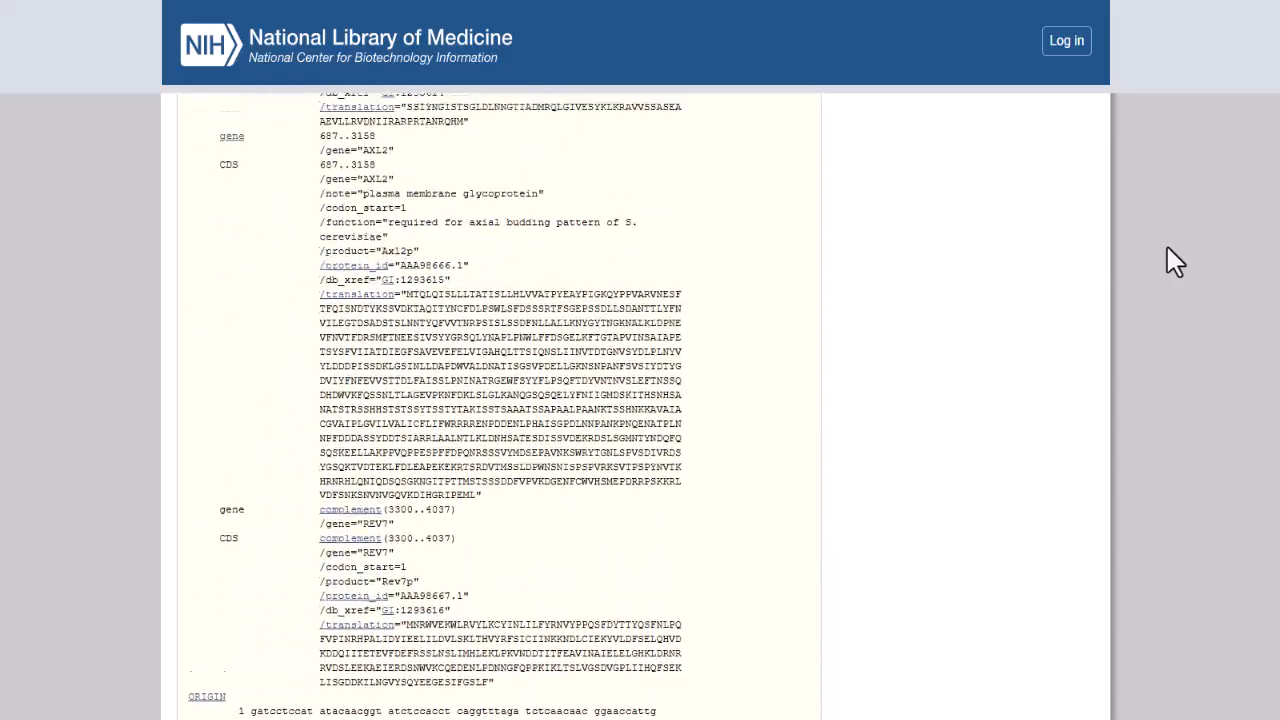
pyautogui.scroll(4, 1167, 248)
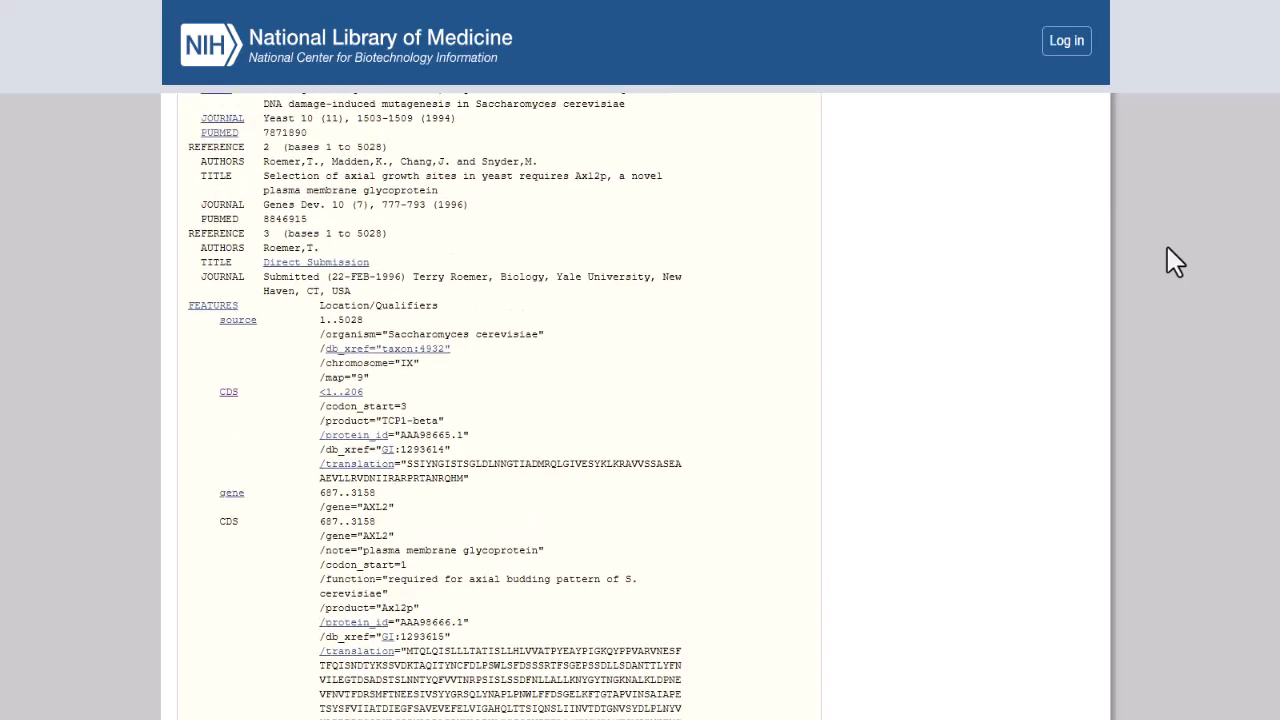
pyautogui.scroll(3, 1175, 262)
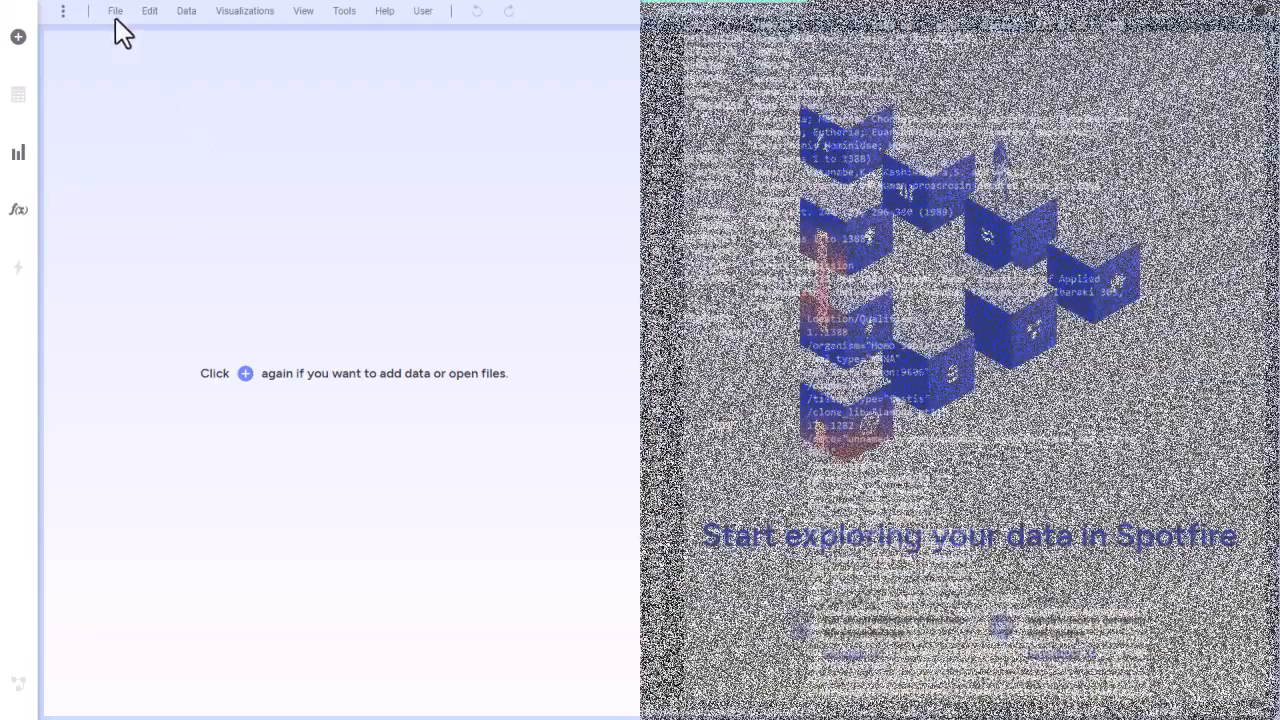
# Switch to Spotfire and load the GenBank file mRNA_decay_data_seqs.gb as a new data table.
pyautogui.click(115, 11)
pyautogui.click(135, 45)
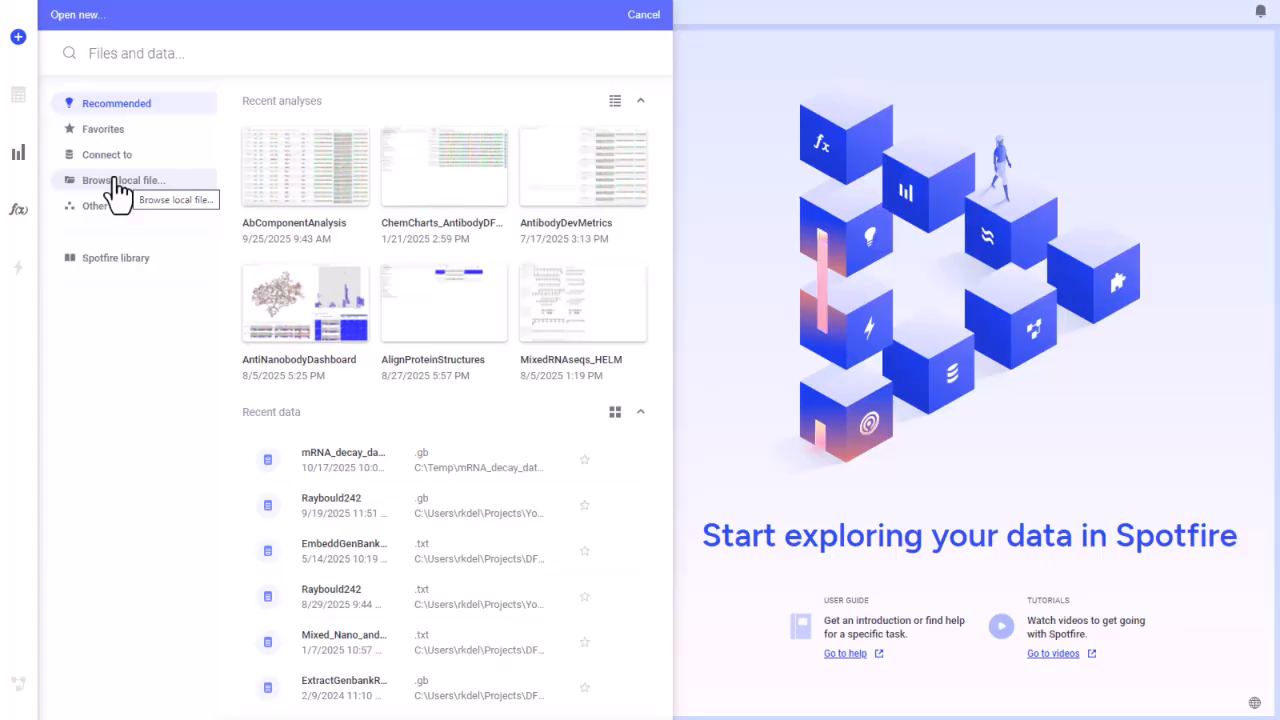
pyautogui.click(348, 463)
pyautogui.click(300, 249)
# Add a ChemCharts visualization showing the mRNA_decay_data_seqs data table as a Table chart.
pyautogui.click(18, 152)
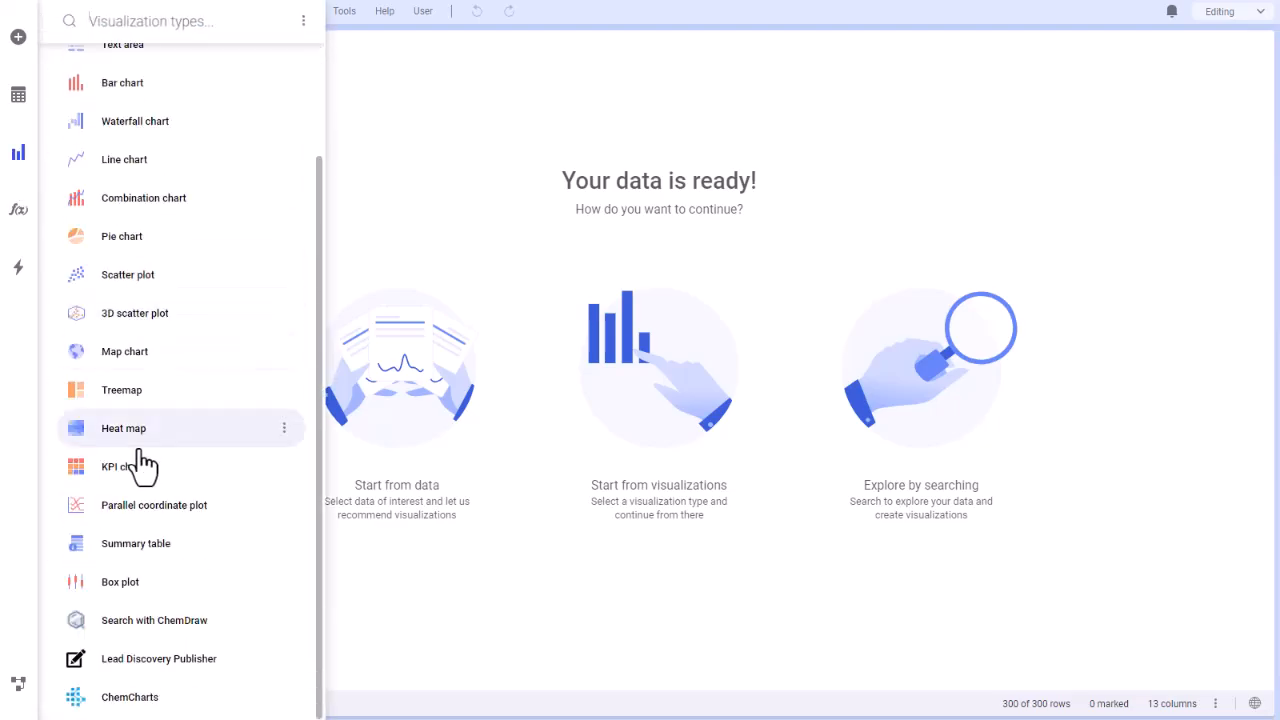
pyautogui.click(155, 705)
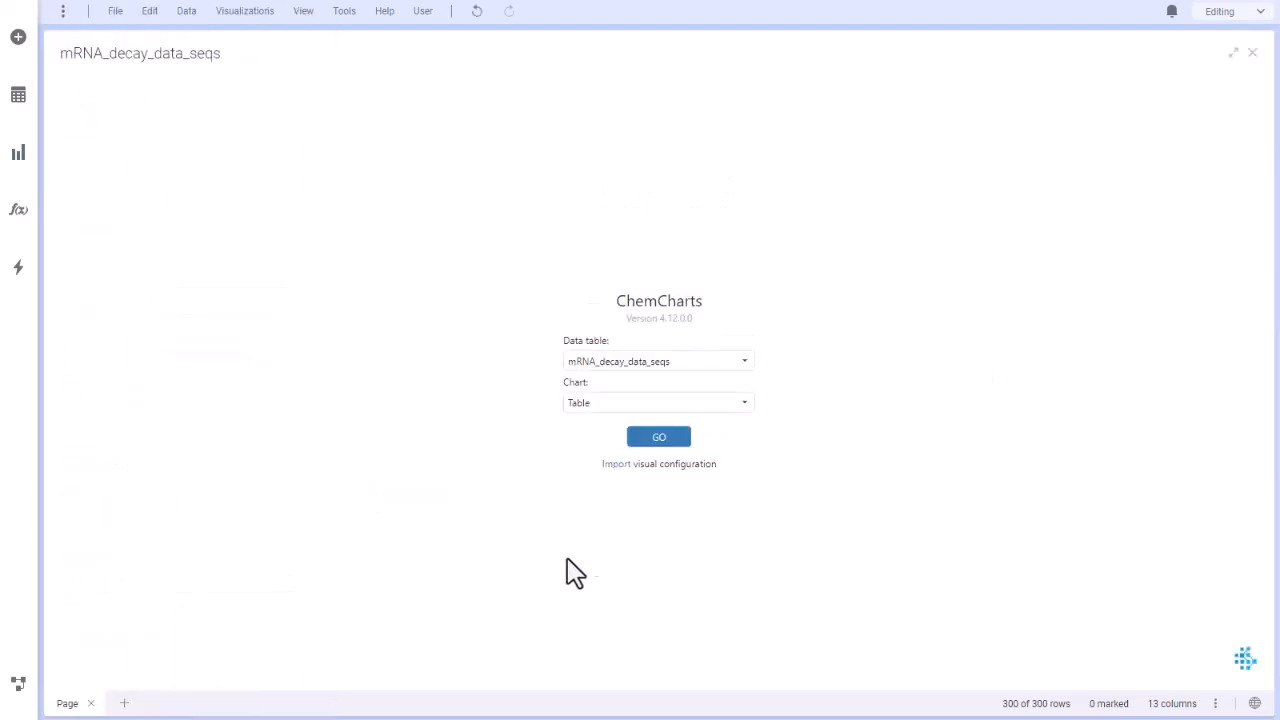
pyautogui.click(659, 438)
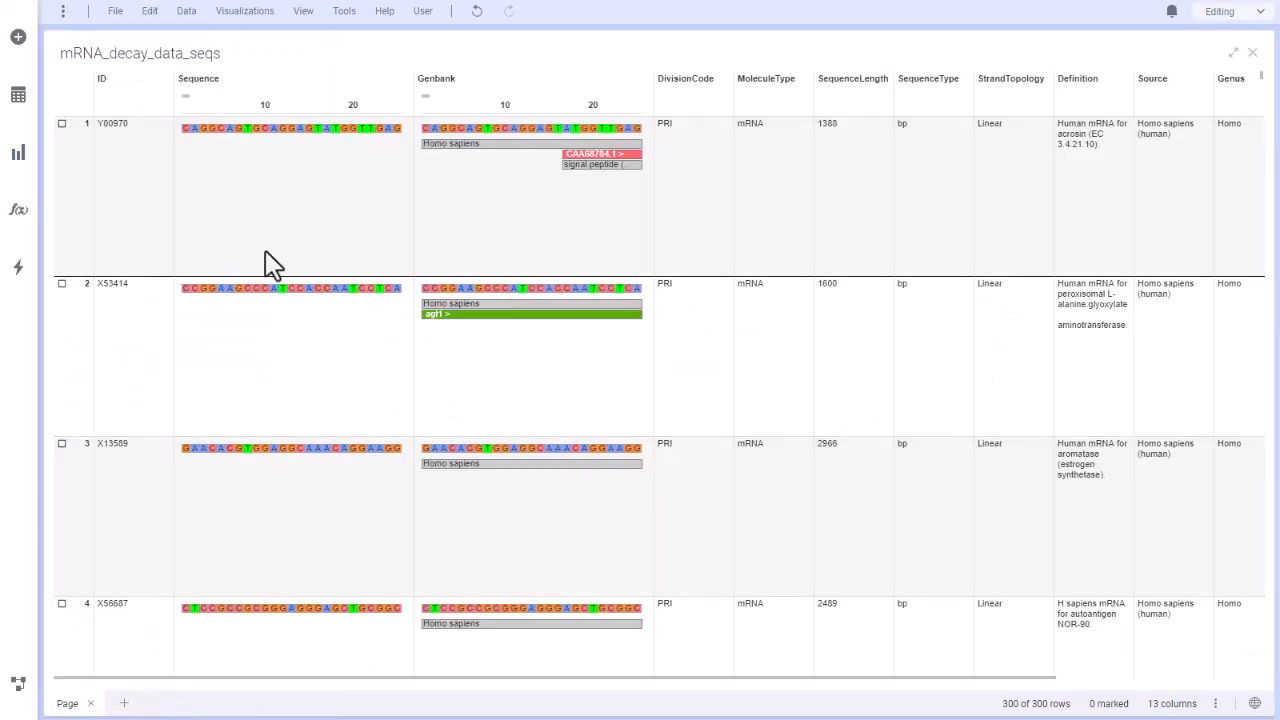
# Reduce the table's row height and narrow the ID, Sequence, DivisionCode, MoleculeType, SequenceLength and SequenceType columns.
pyautogui.moveTo(69, 271); pyautogui.dragTo(81, 197)
pyautogui.moveTo(174, 92); pyautogui.dragTo(139, 94)
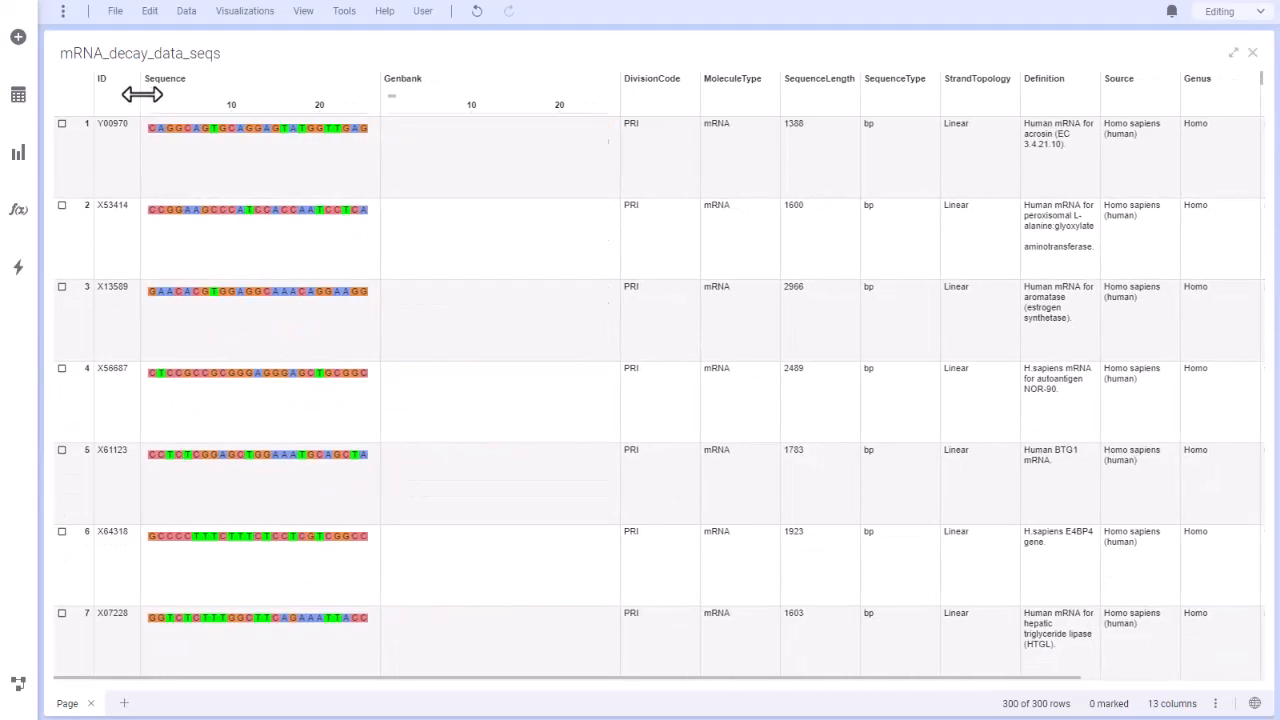
pyautogui.moveTo(371, 89); pyautogui.dragTo(343, 90)
pyautogui.moveTo(661, 100); pyautogui.dragTo(629, 100)
pyautogui.moveTo(708, 100); pyautogui.dragTo(734, 97)
pyautogui.moveTo(814, 98); pyautogui.dragTo(788, 98)
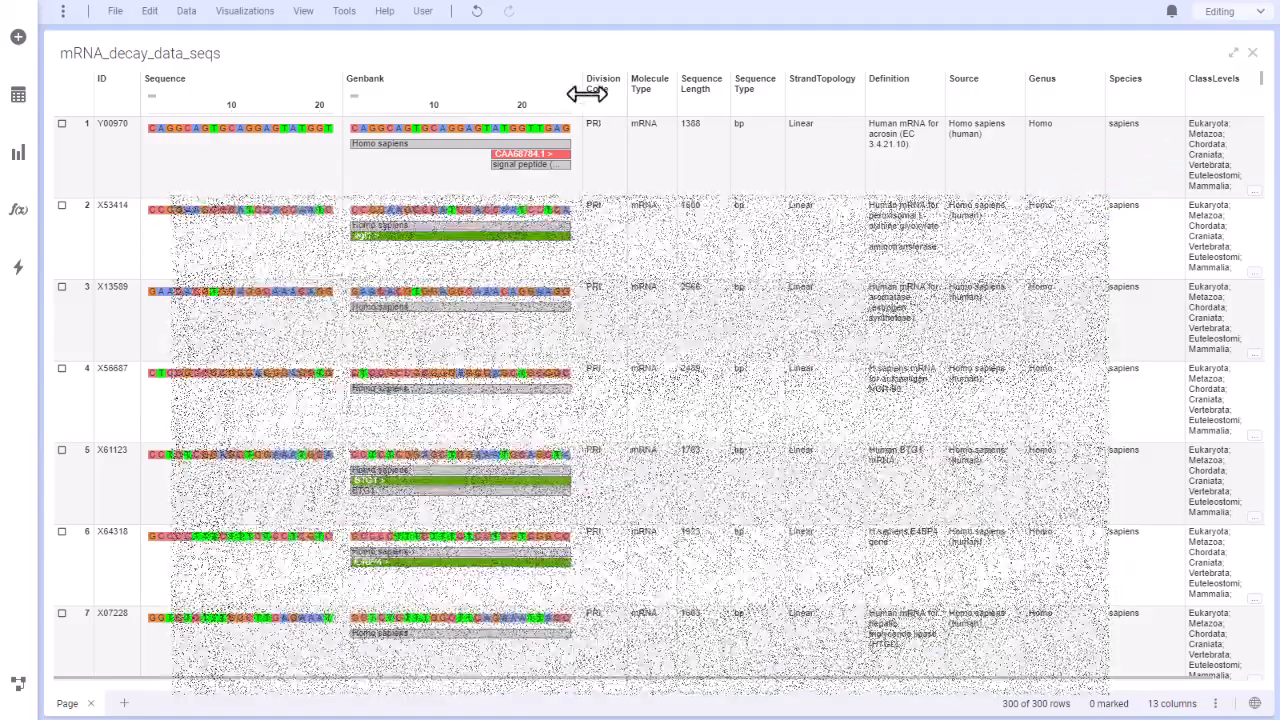
# Widen the Genbank column to about 65 bases, and adjust the Sequence column to about 19 bases.
pyautogui.moveTo(586, 94); pyautogui.dragTo(951, 90)
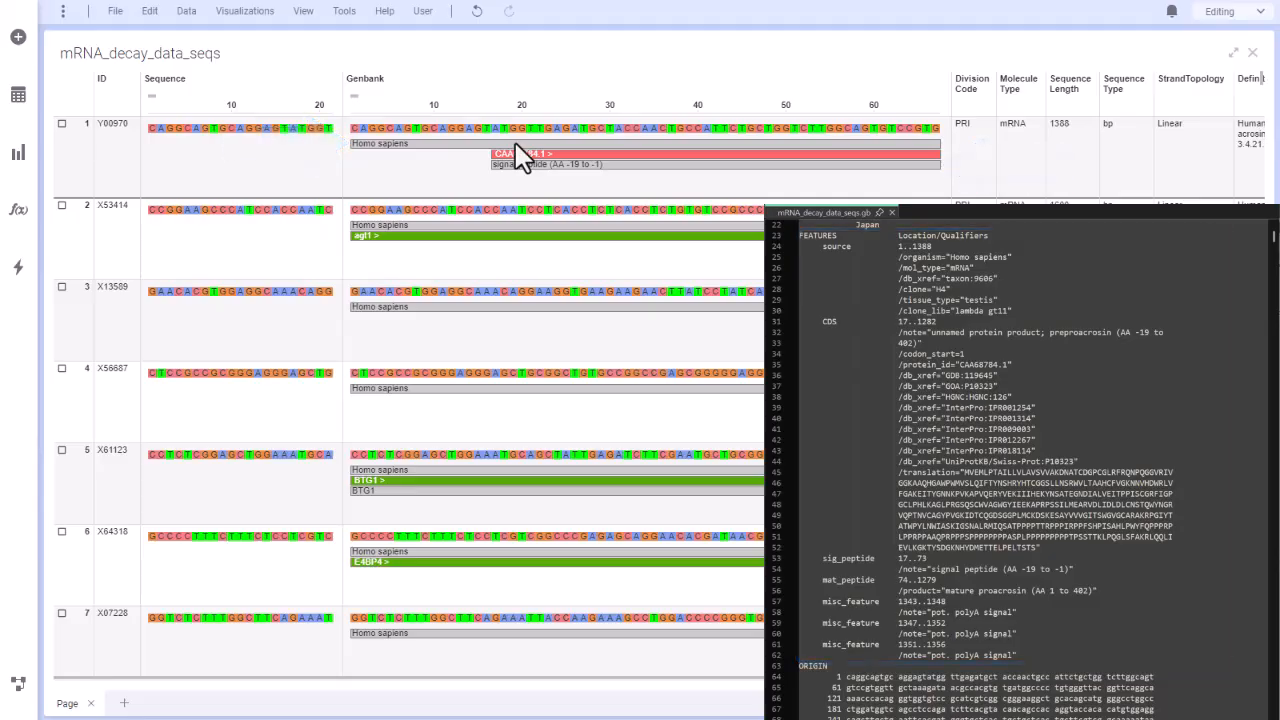
pyautogui.moveTo(516, 144)
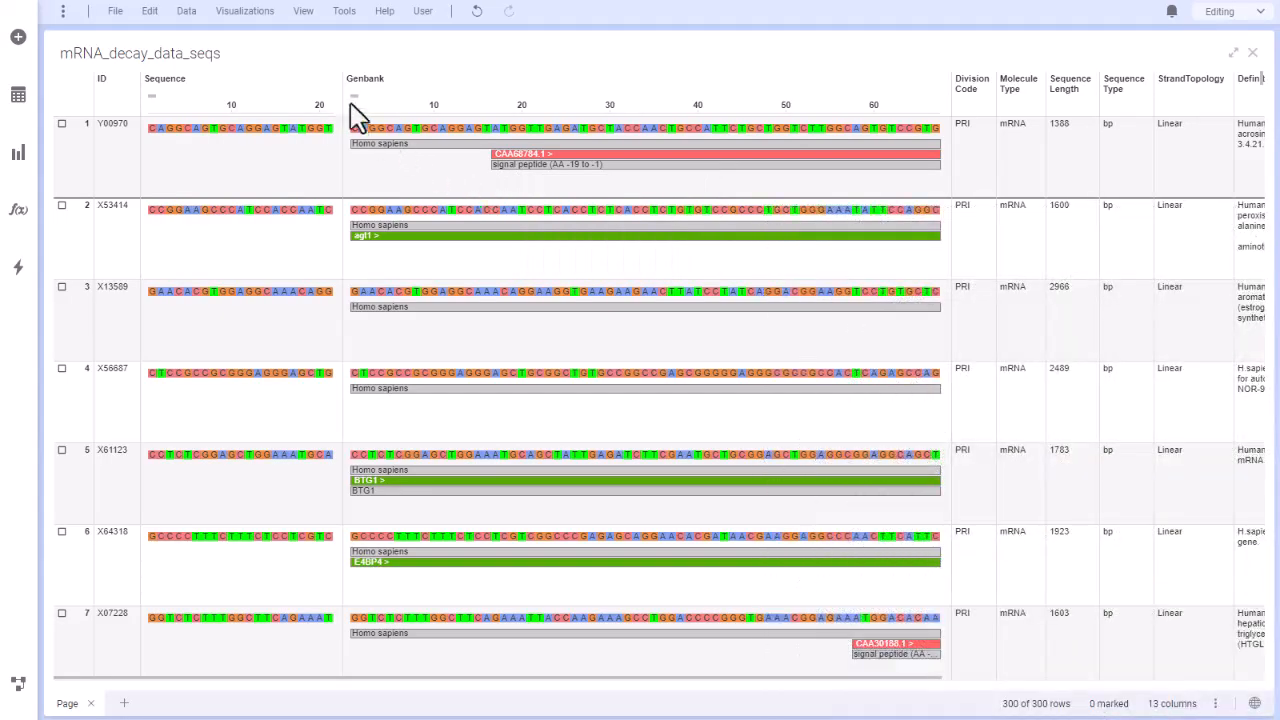
pyautogui.moveTo(340, 94); pyautogui.dragTo(557, 92)
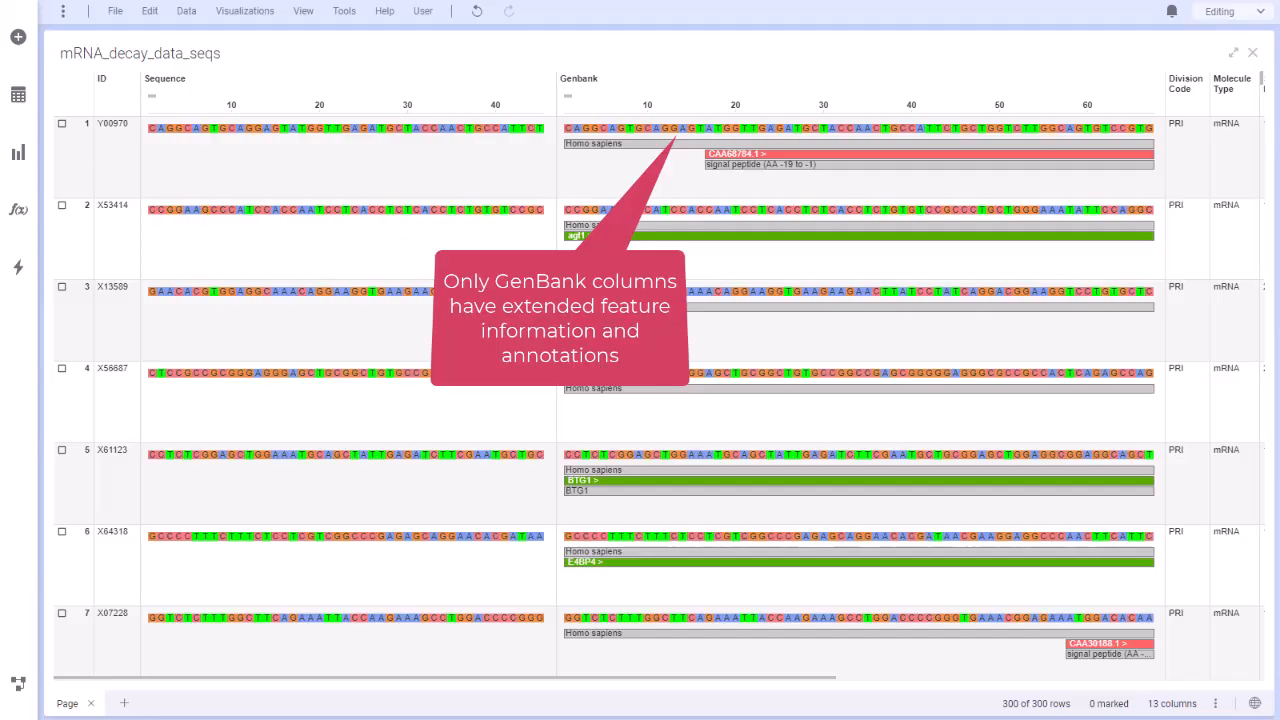
pyautogui.moveTo(554, 90); pyautogui.dragTo(325, 89)
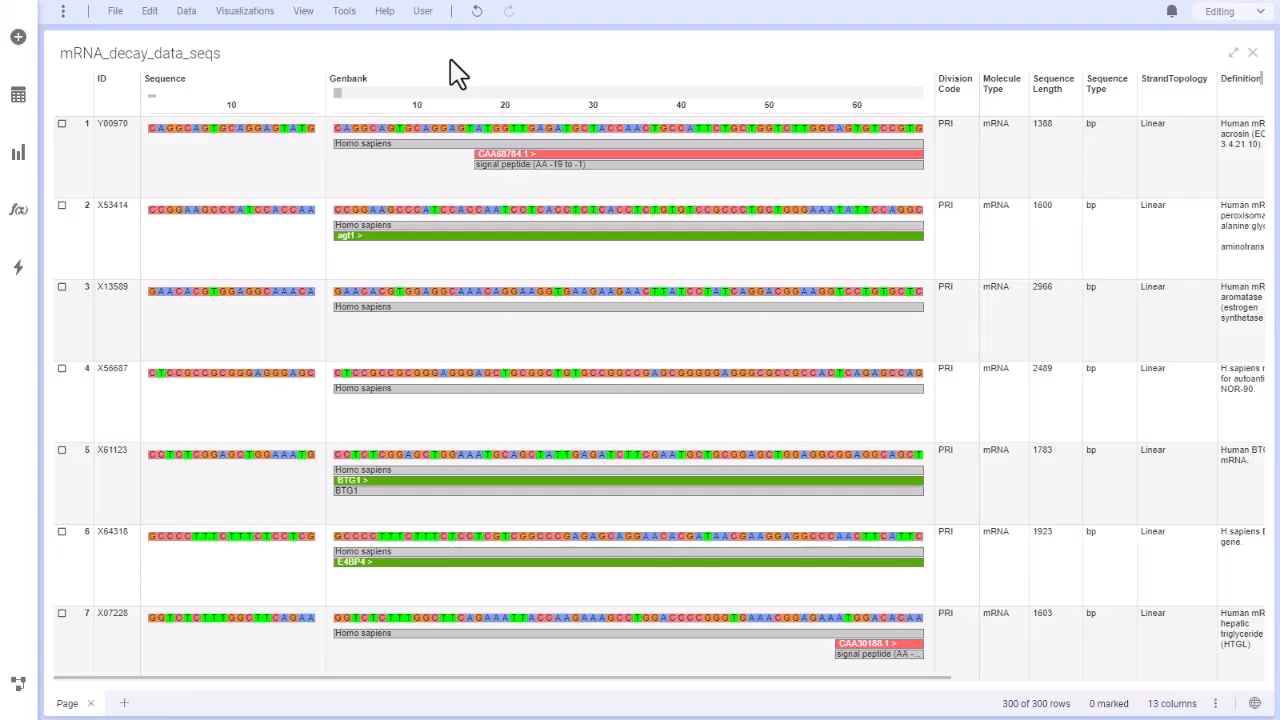
# Open the copy options for the Genbank column and paste the copied table rows into the Copy Rows document.
pyautogui.moveTo(422, 210)
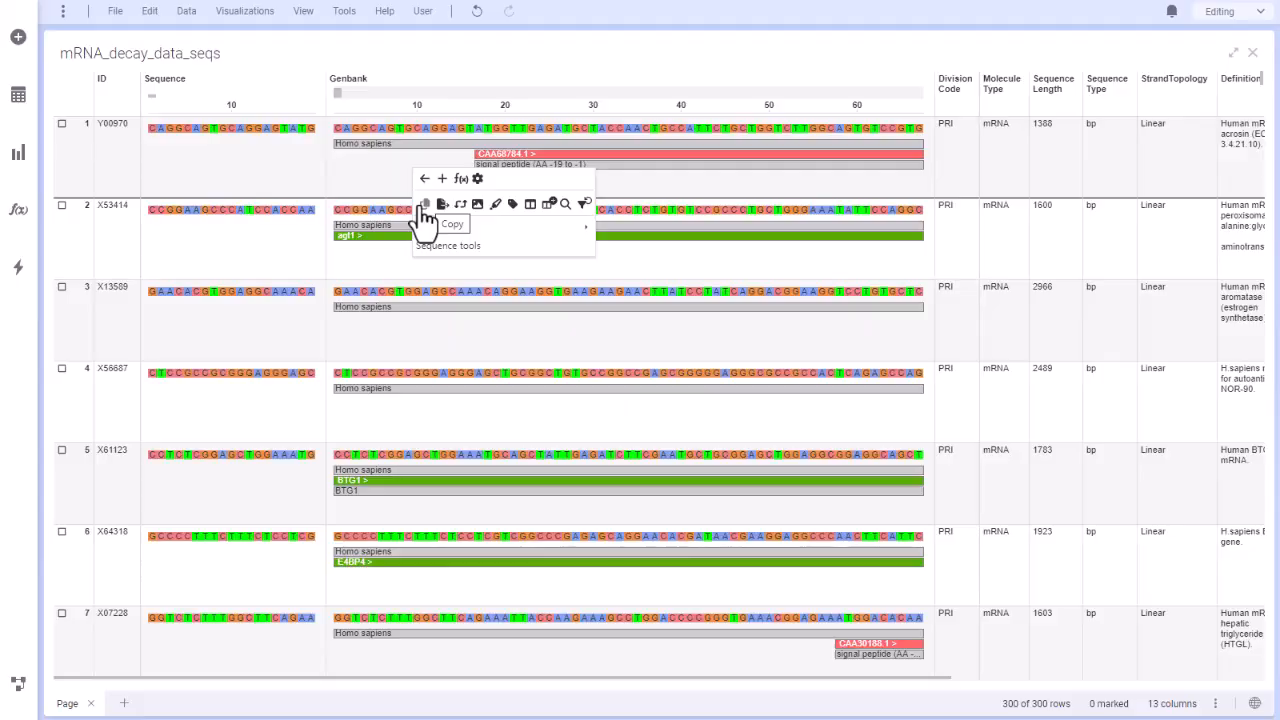
pyautogui.click(425, 205)
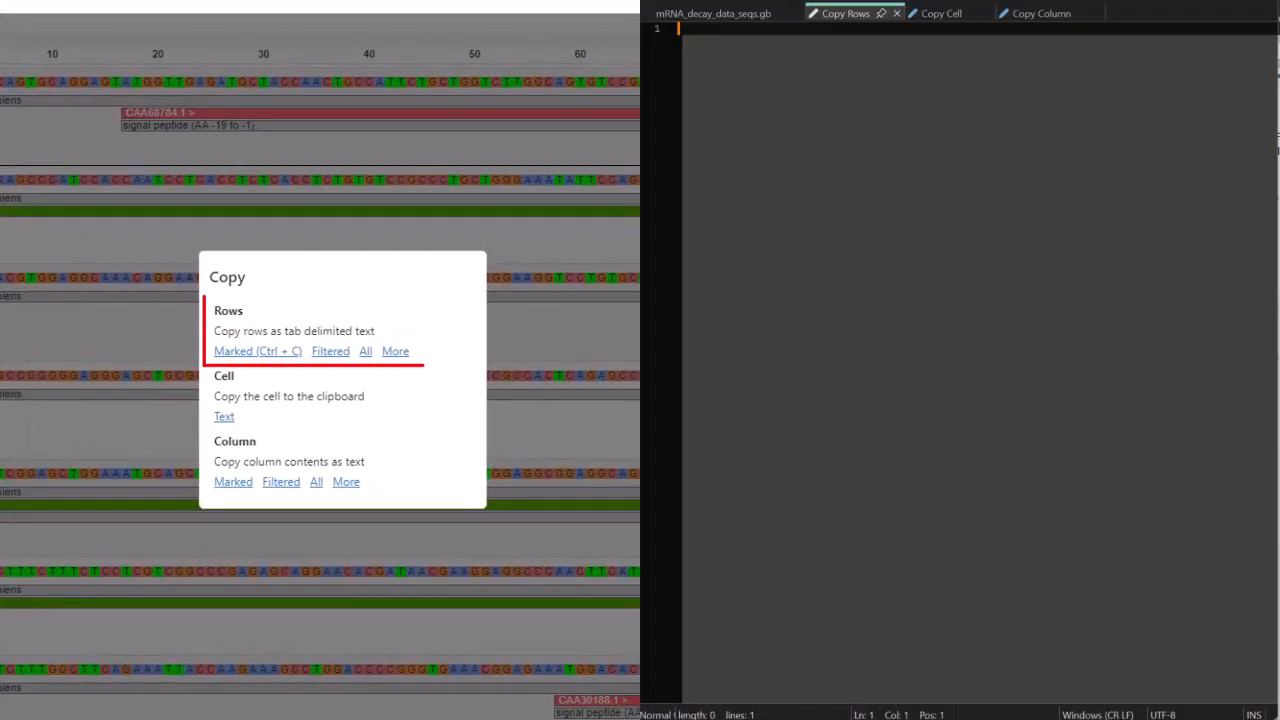
pyautogui.hotkey('ctrl', 'v')
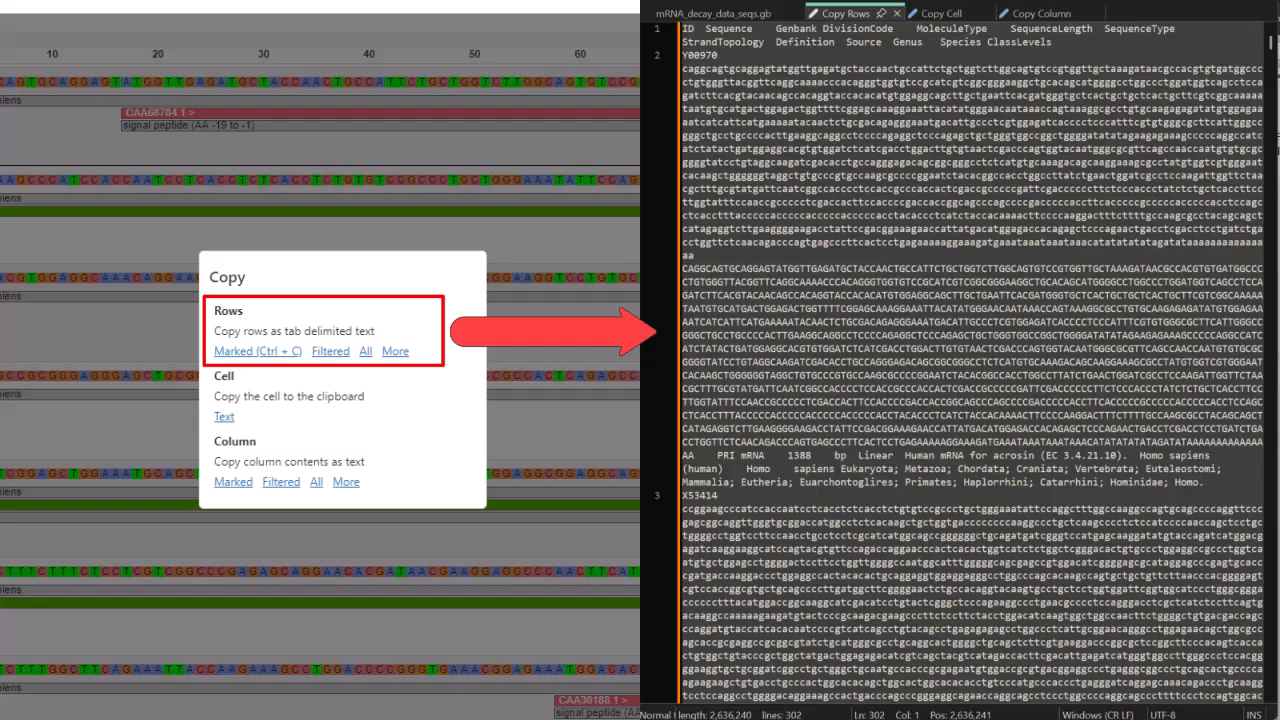
# Paste the copied Genbank cell into the Copy Cell document and the copied column contents into the Copy Column document.
pyautogui.click(941, 13)
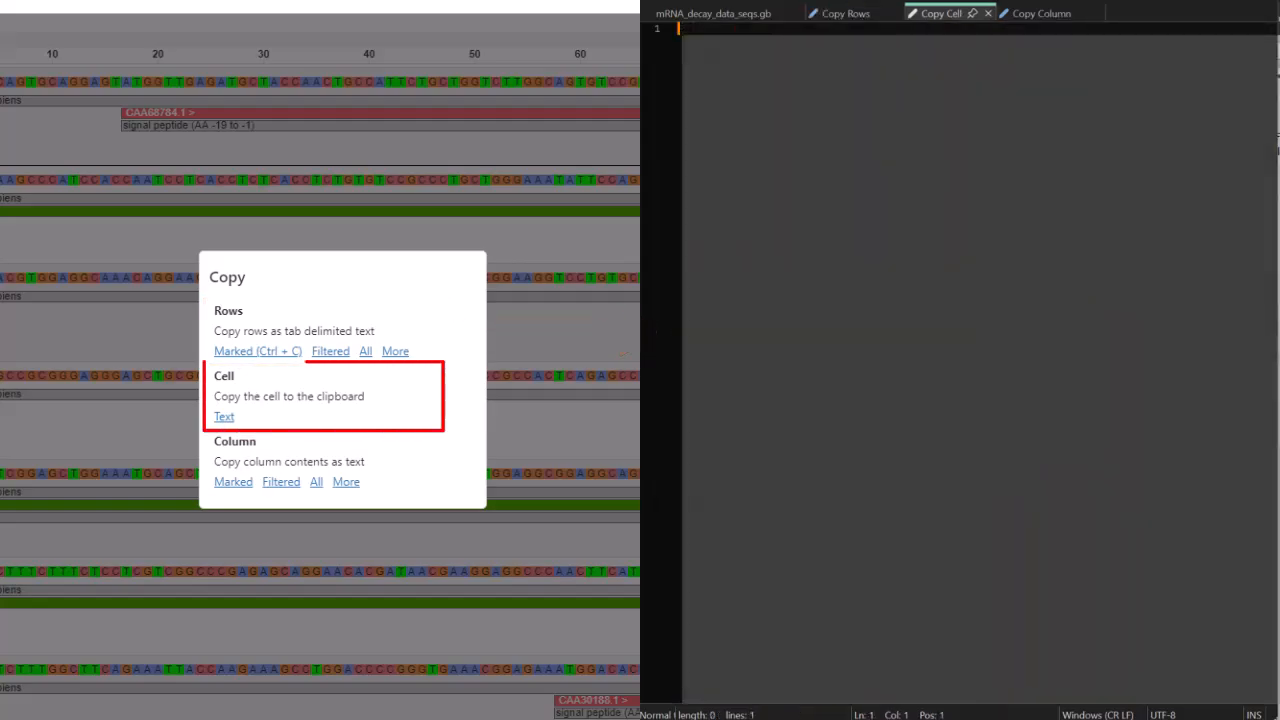
pyautogui.hotkey('ctrl', 'v')
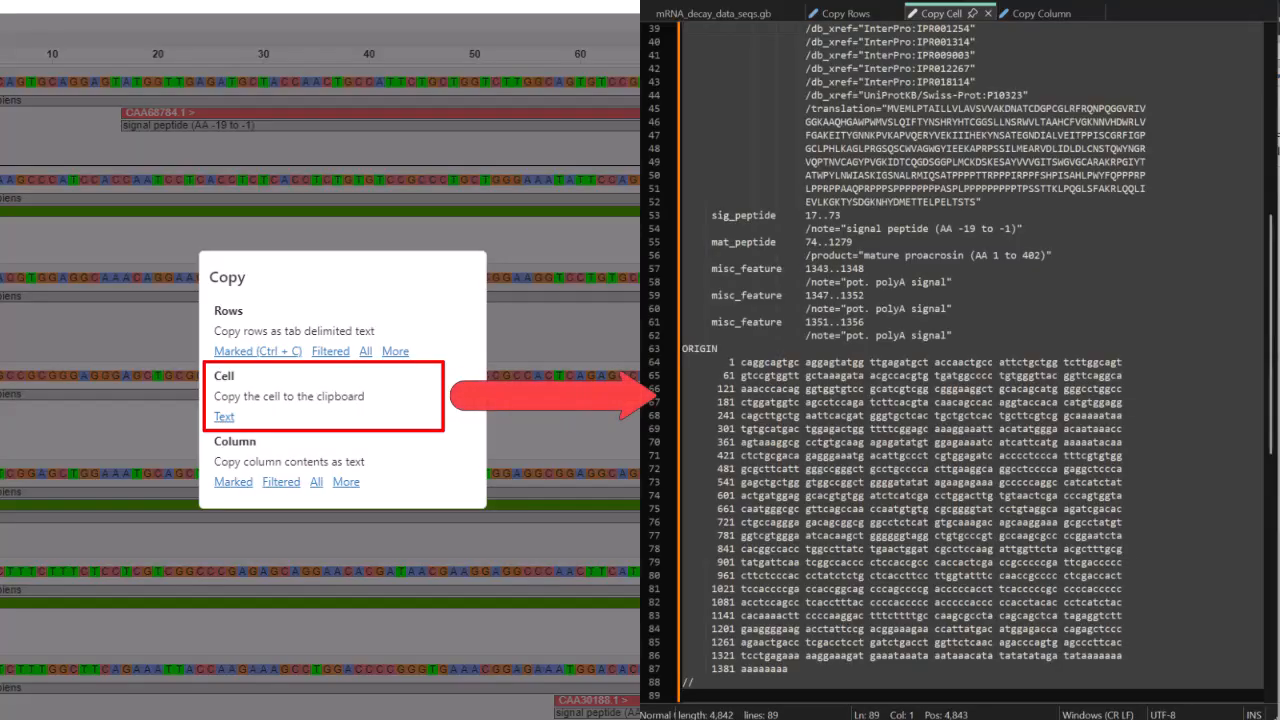
pyautogui.scroll(13, 960, 360)
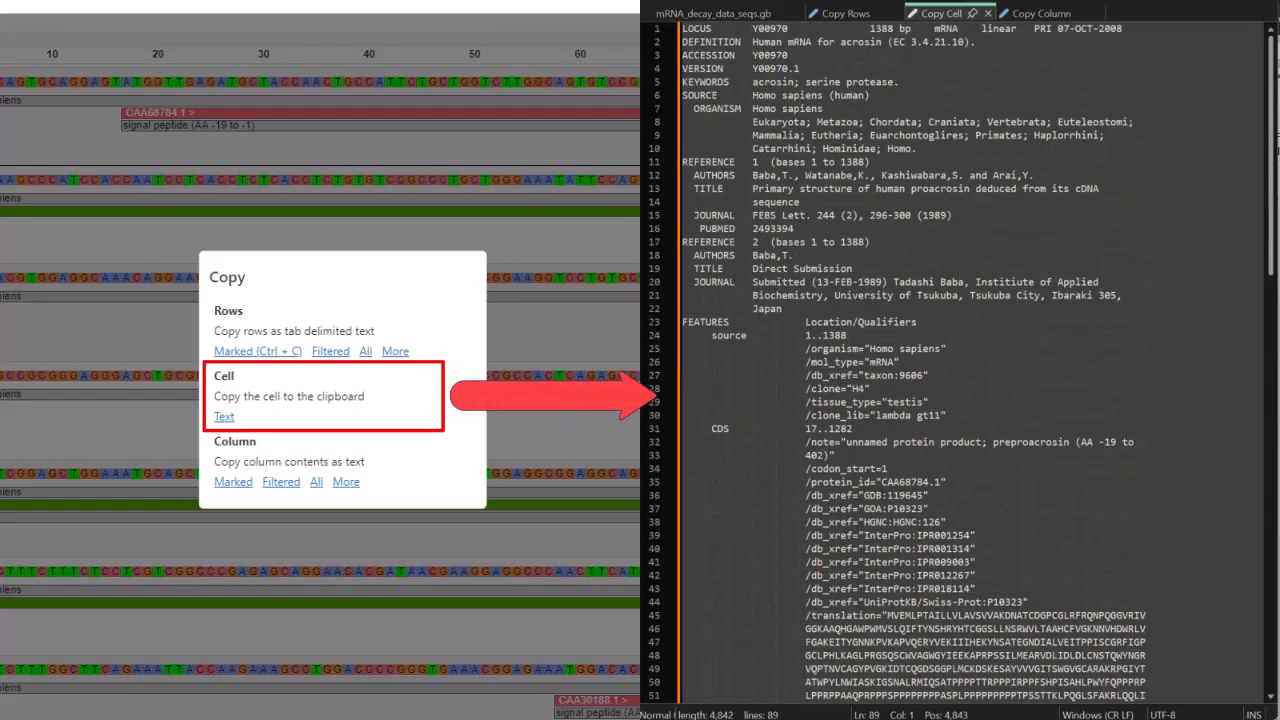
pyautogui.hotkey('ctrl', 'Tab')
pyautogui.hotkey('ctrl', 'v')
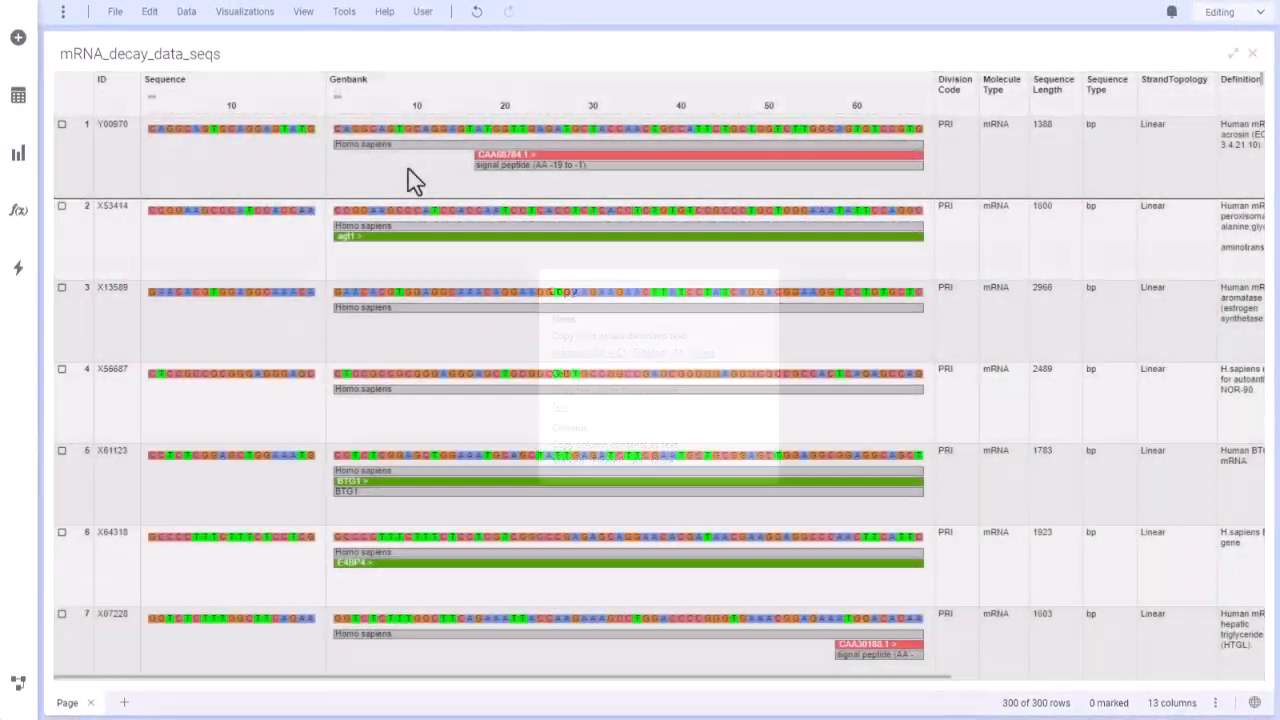
# Open the table's export settings in ChemCharts and review the available file formats and row scopes.
pyautogui.rightClick(415, 180)
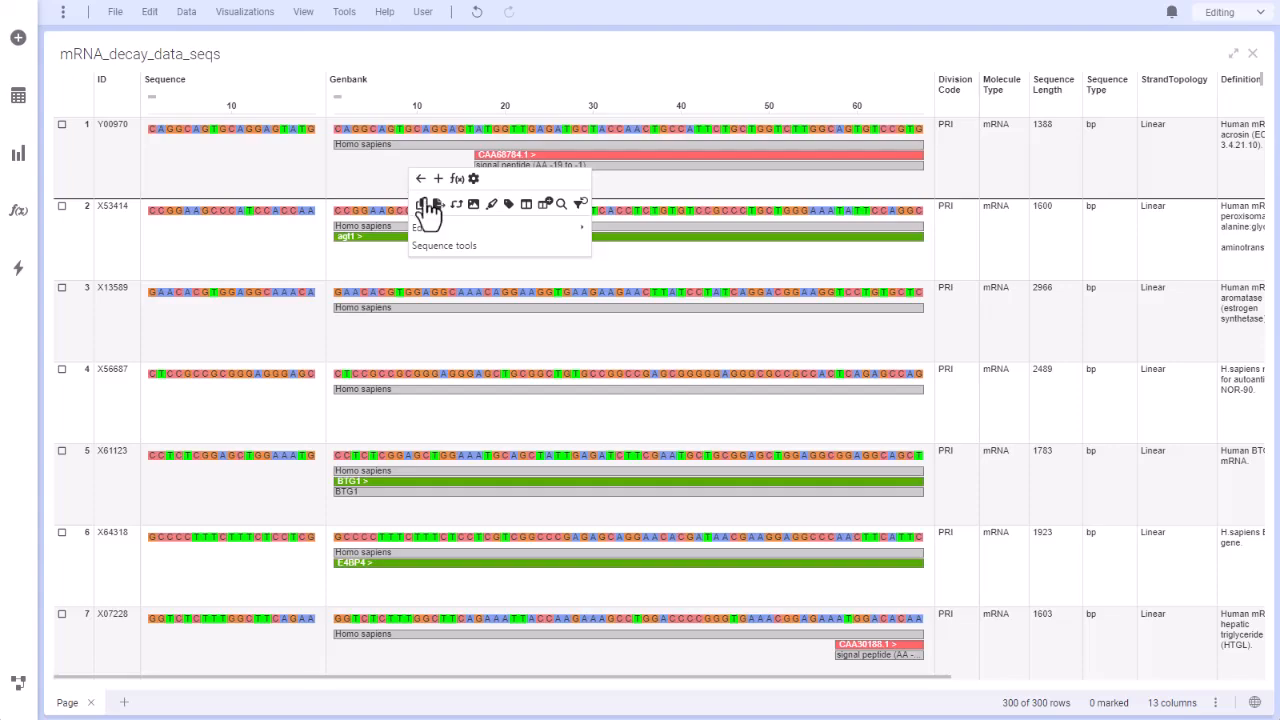
pyautogui.click(435, 206)
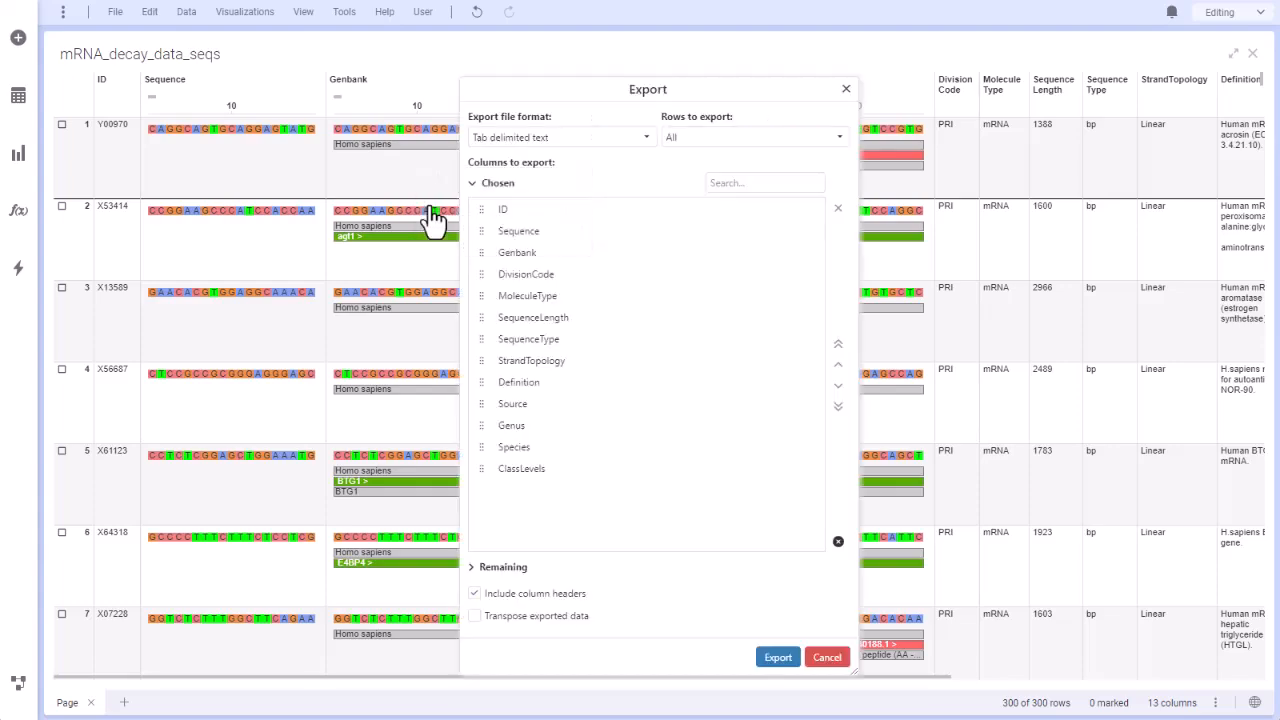
pyautogui.click(647, 140)
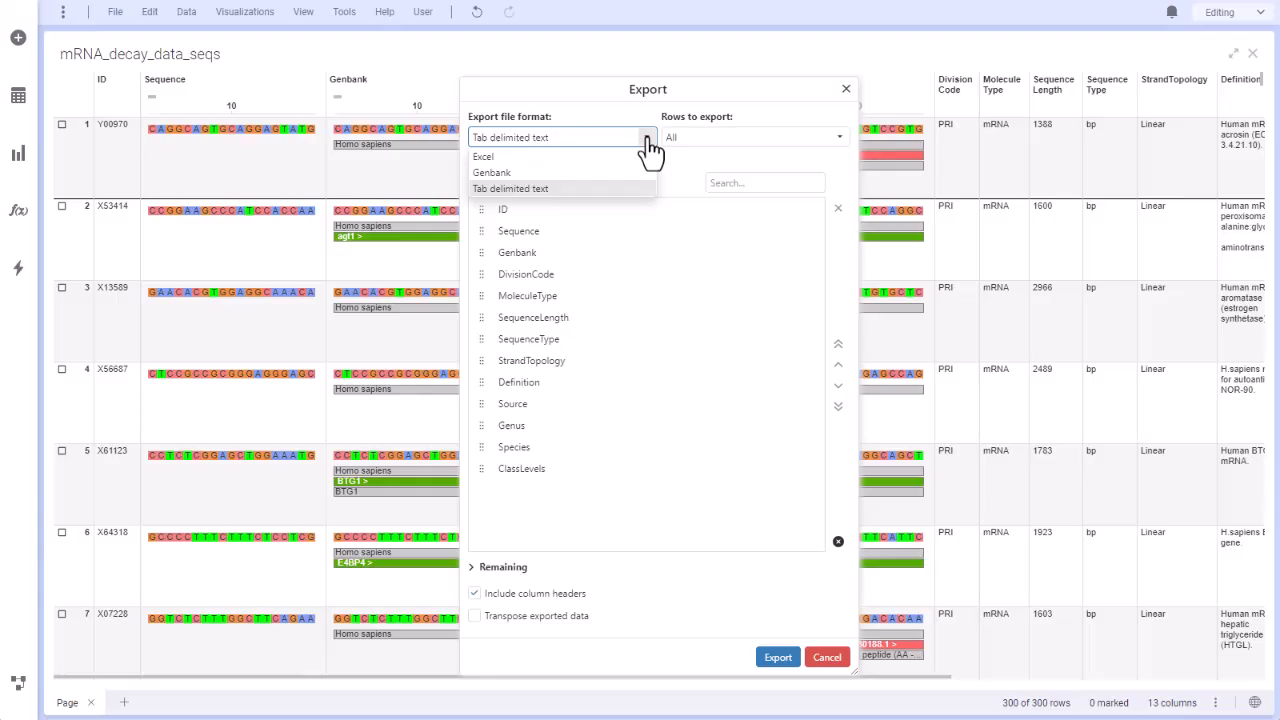
pyautogui.click(649, 143)
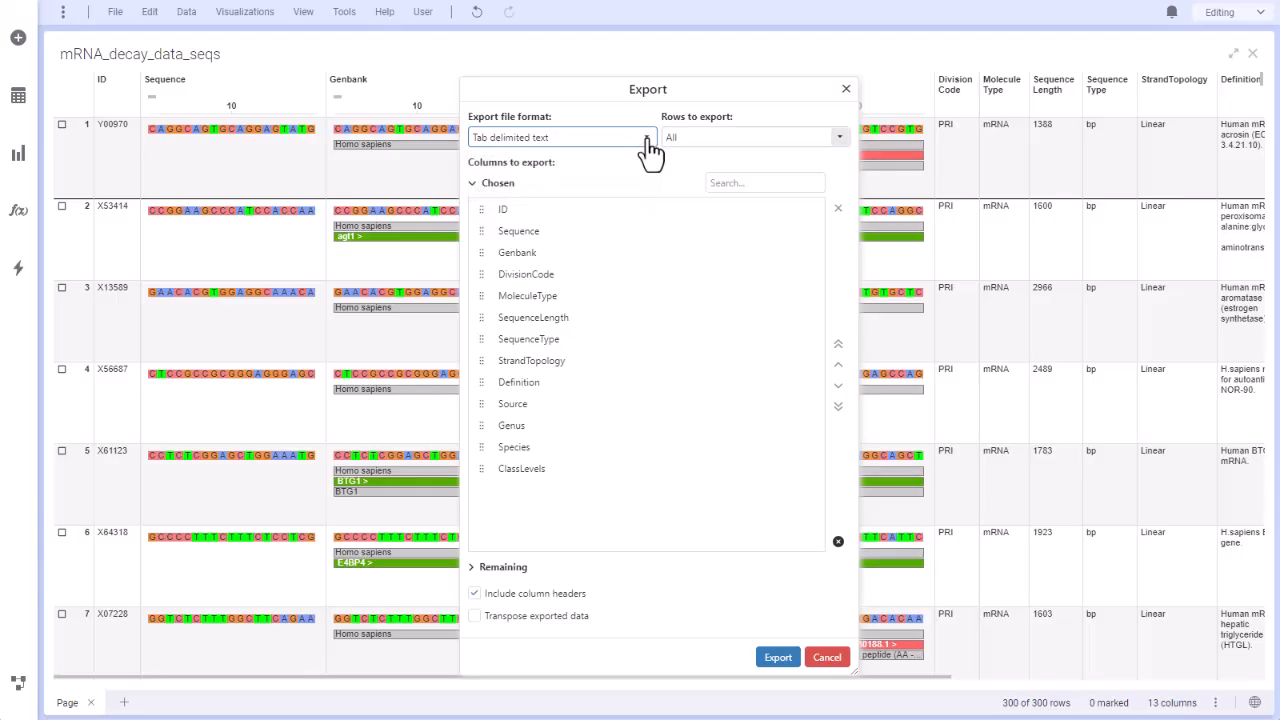
pyautogui.click(838, 140)
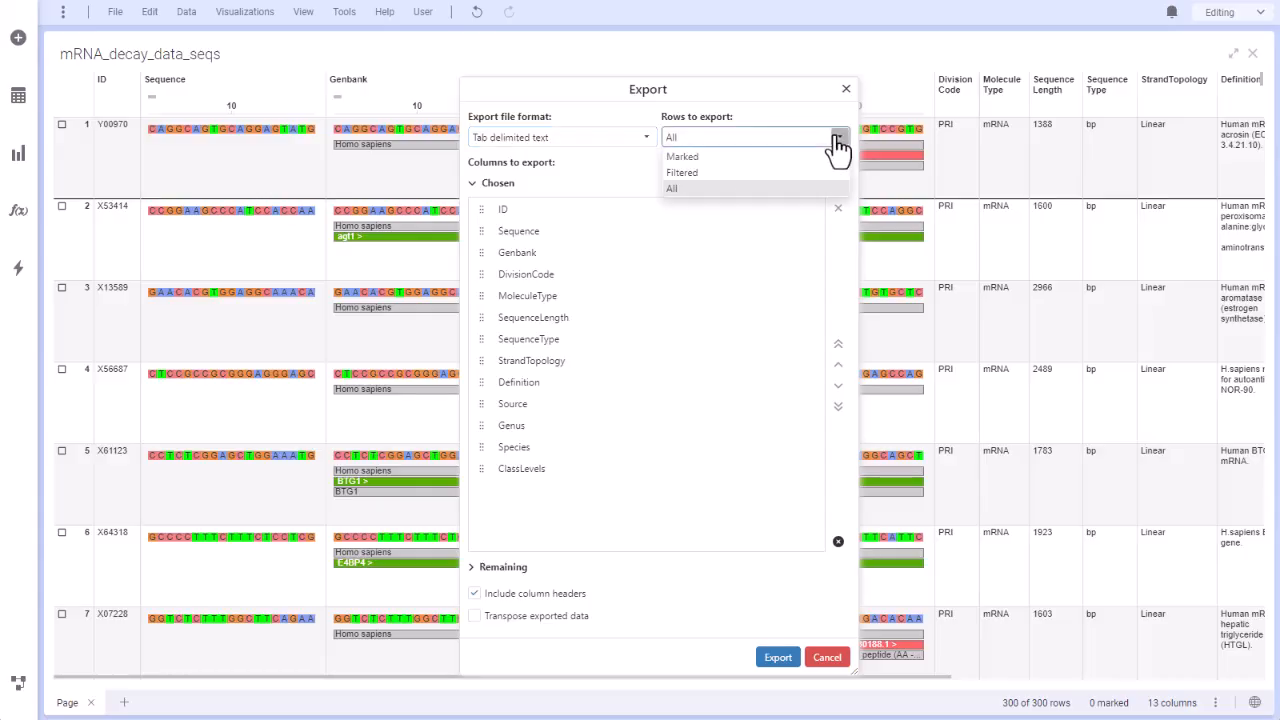
pyautogui.click(838, 142)
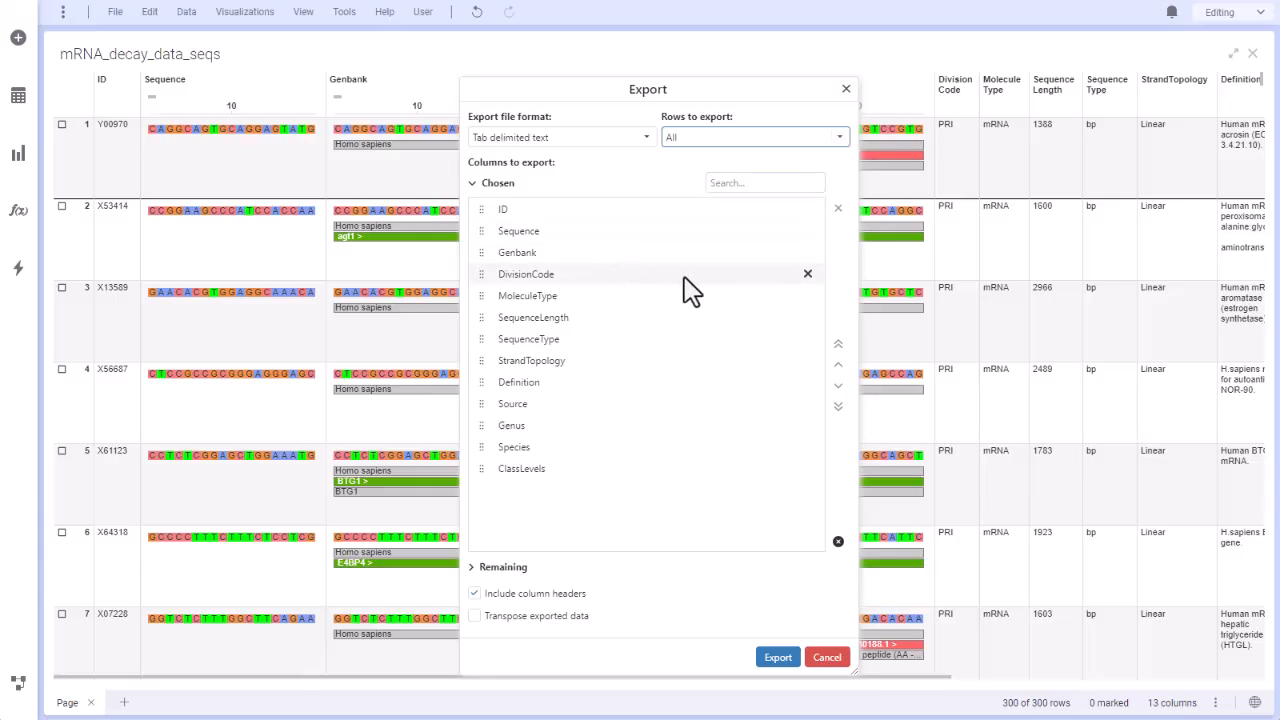
# Remove DivisionCode and ClassLevels from the columns to export, and add DivisionCode back from the remaining columns.
pyautogui.click(807, 274)
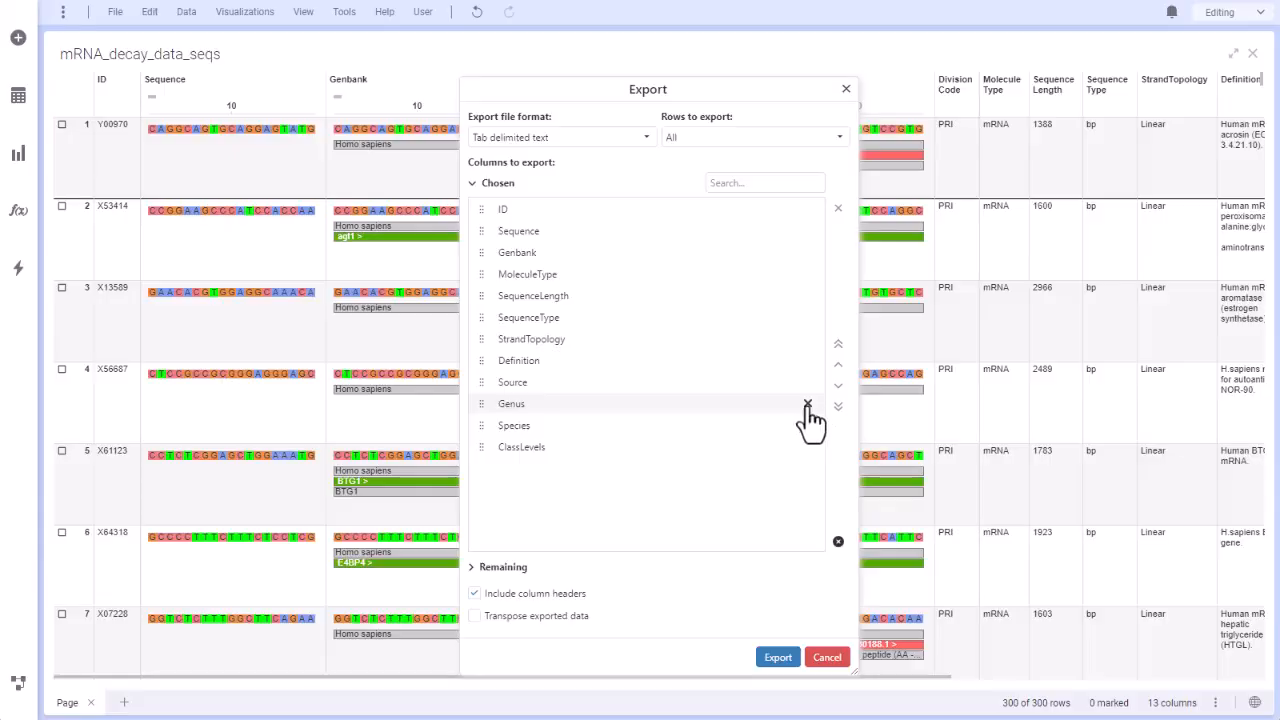
pyautogui.click(807, 447)
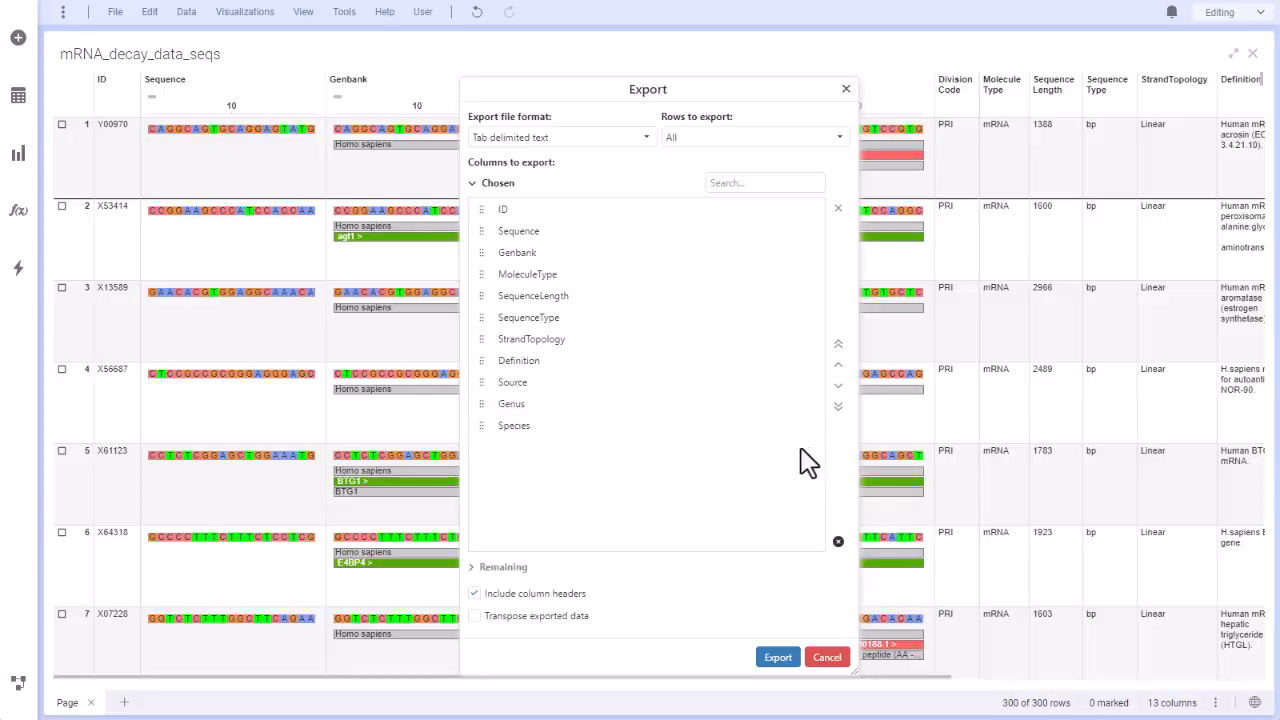
pyautogui.click(475, 575)
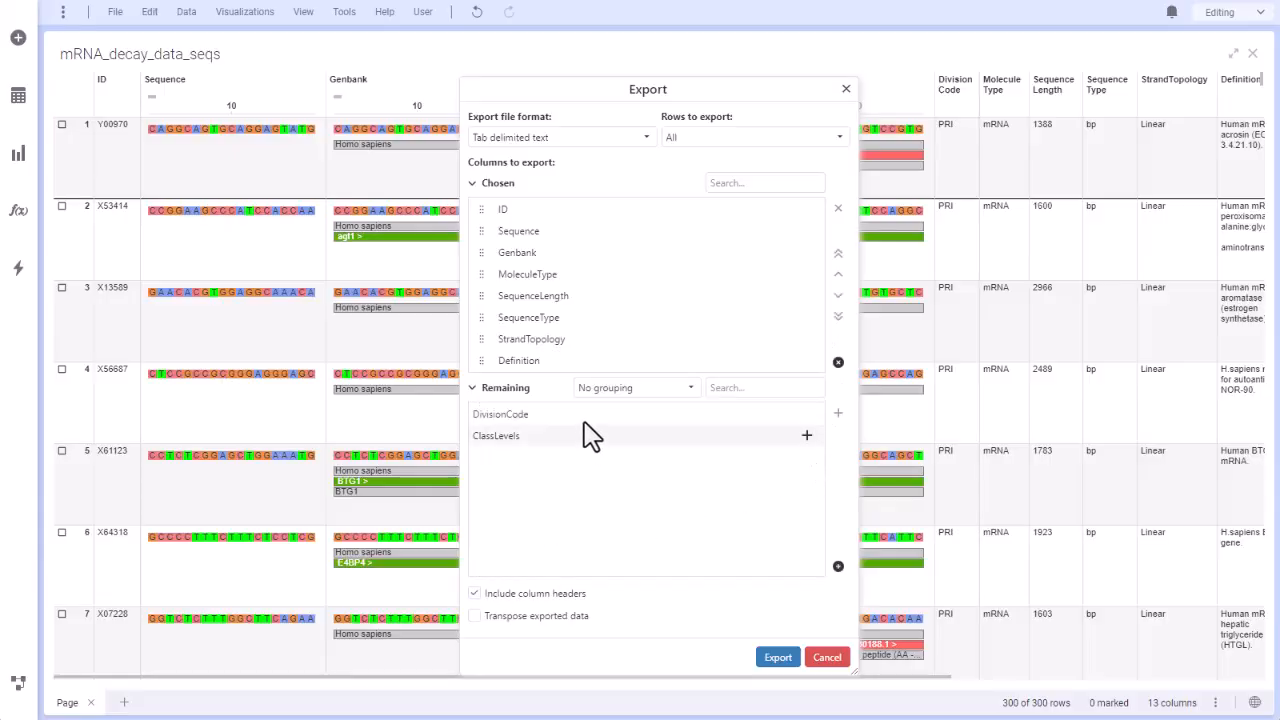
pyautogui.click(805, 414)
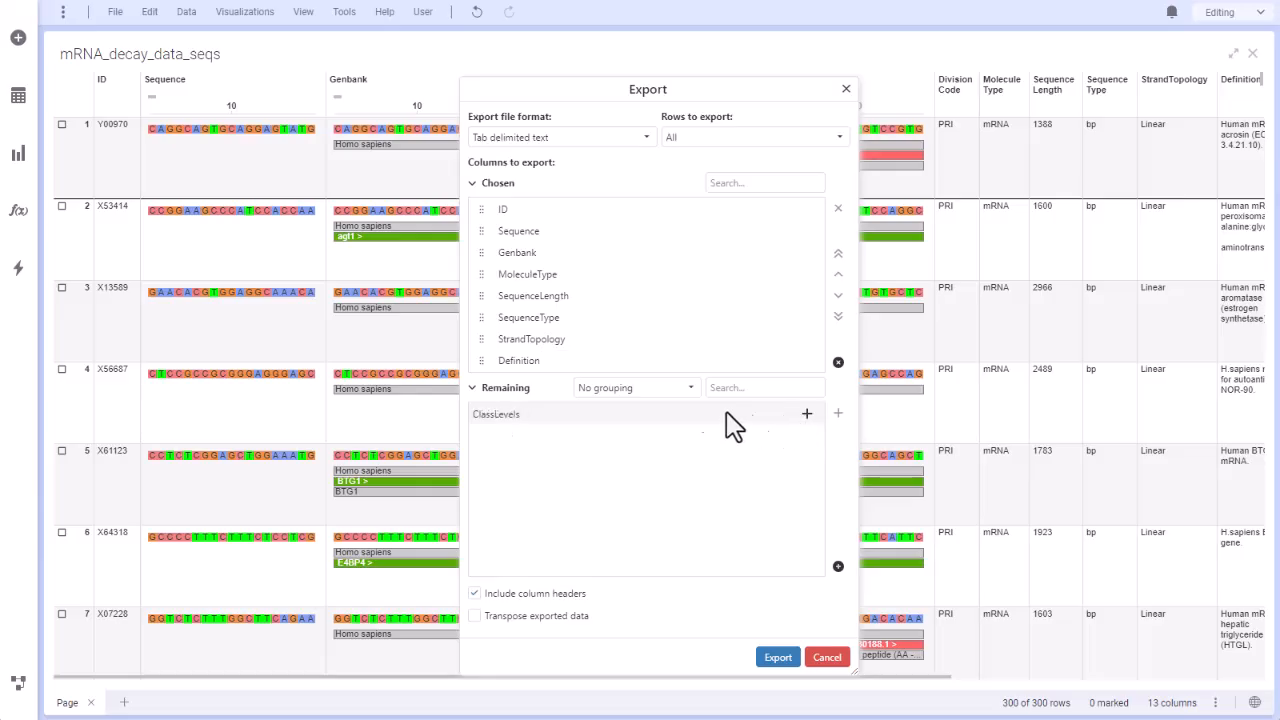
# Hide the remaining columns and move DivisionCode up towards Genbank in the order of columns to export.
pyautogui.click(474, 388)
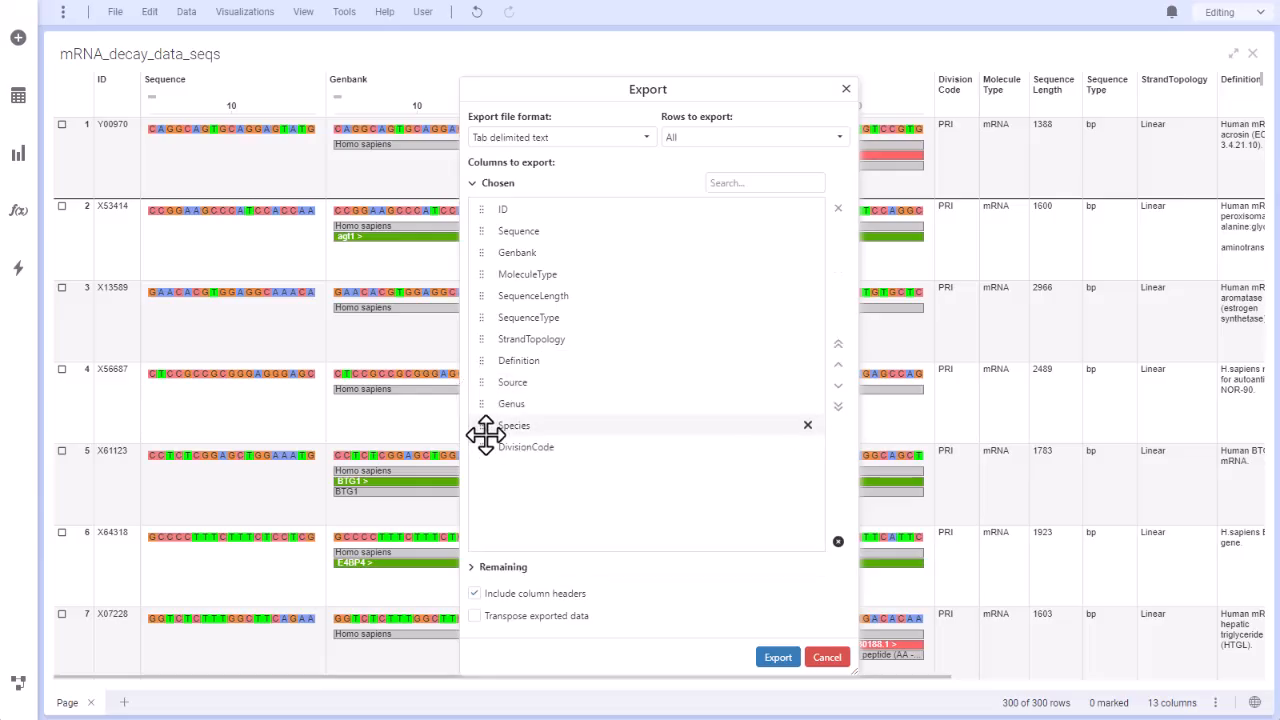
pyautogui.moveTo(483, 452); pyautogui.dragTo(478, 428)
pyautogui.moveTo(470, 302); pyautogui.dragTo(466, 260)
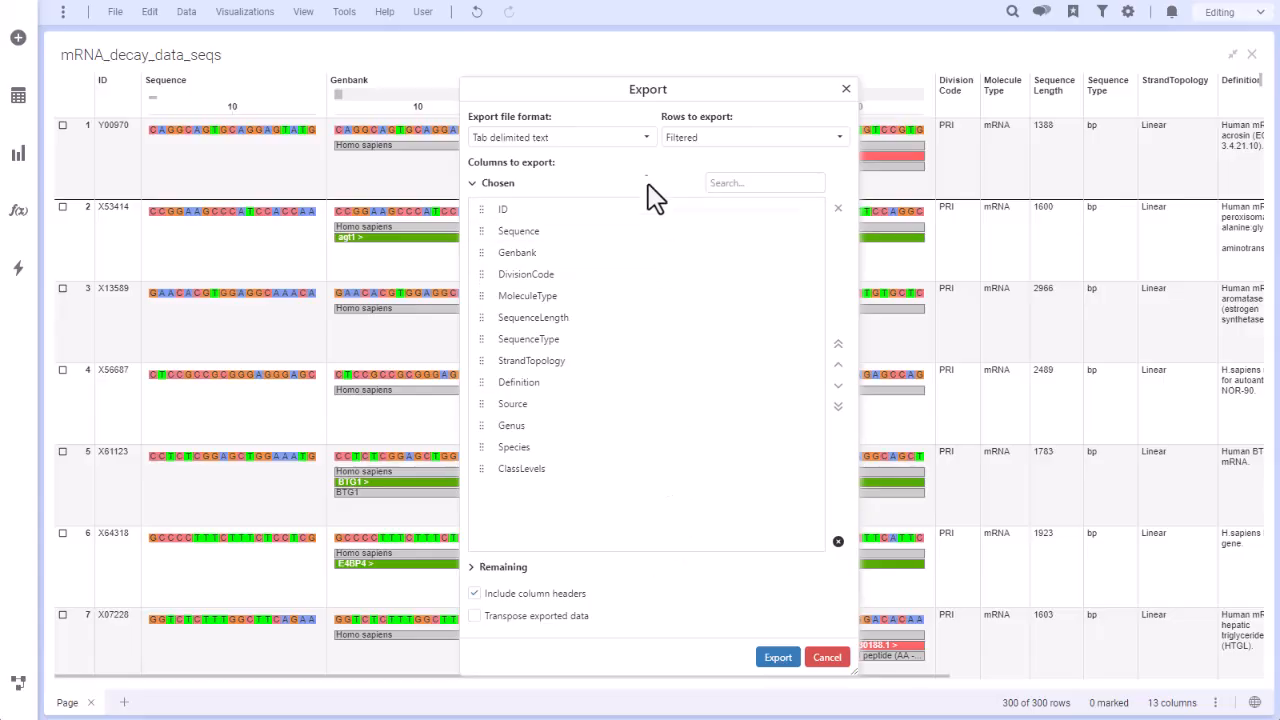
# Configure a Genbank-format export of all rows, with Genbank as the Genbank column and ID as the ID column.
pyautogui.click(646, 140)
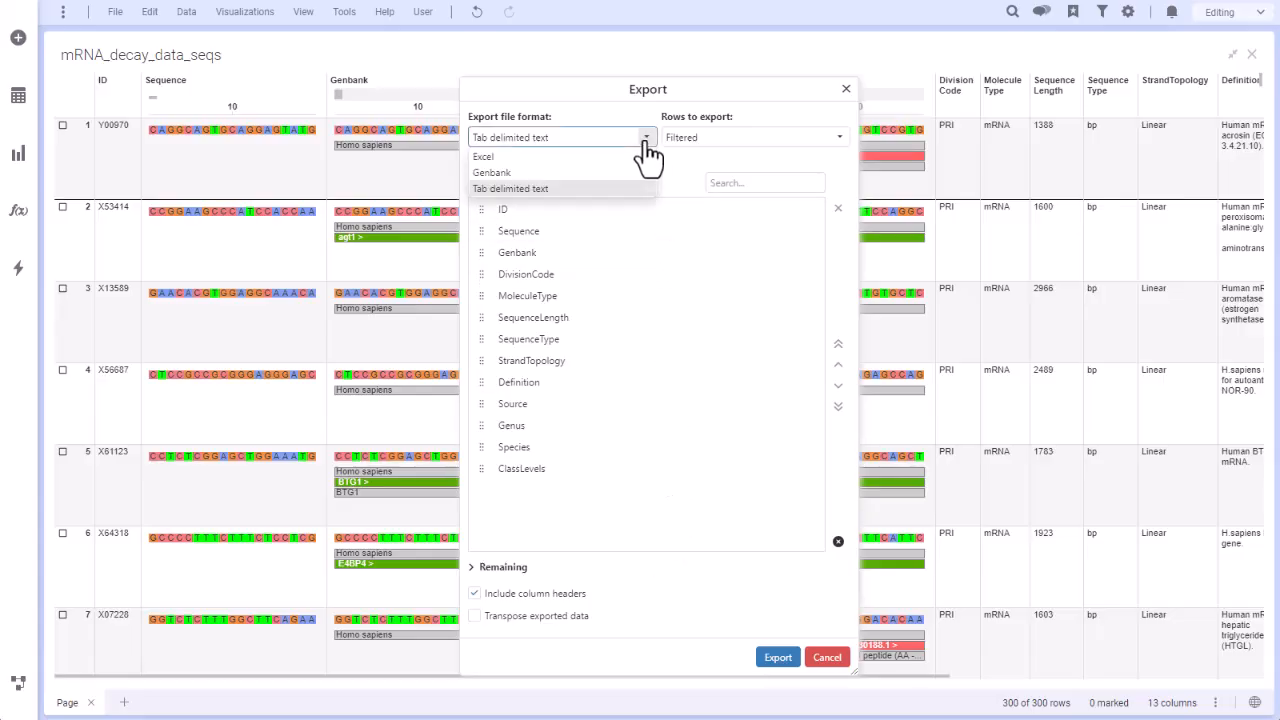
pyautogui.click(557, 172)
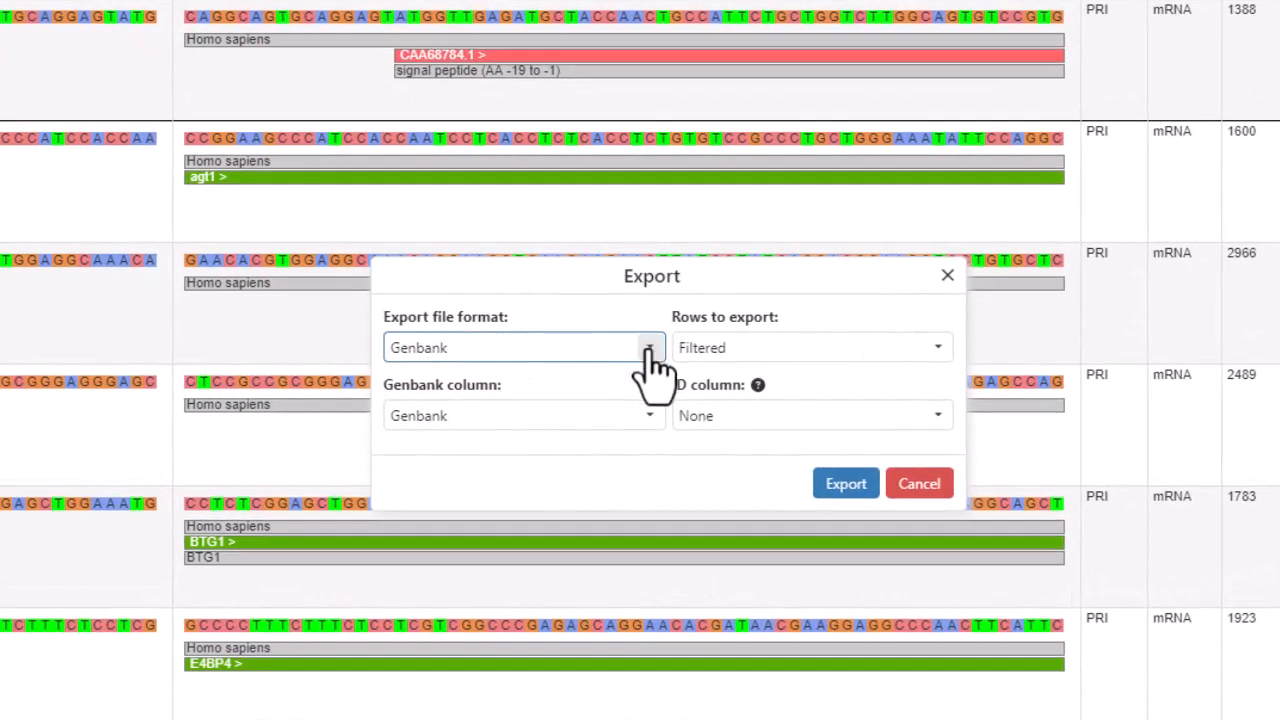
pyautogui.click(648, 407)
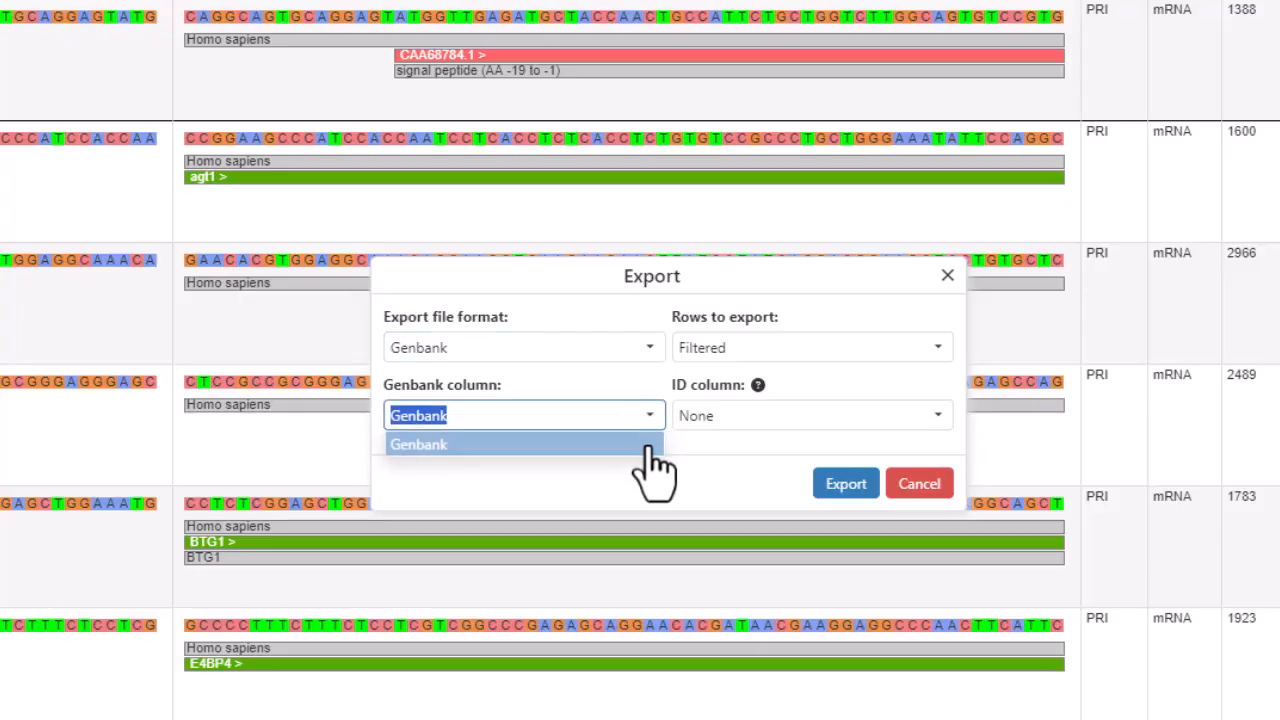
pyautogui.click(648, 444)
pyautogui.click(940, 350)
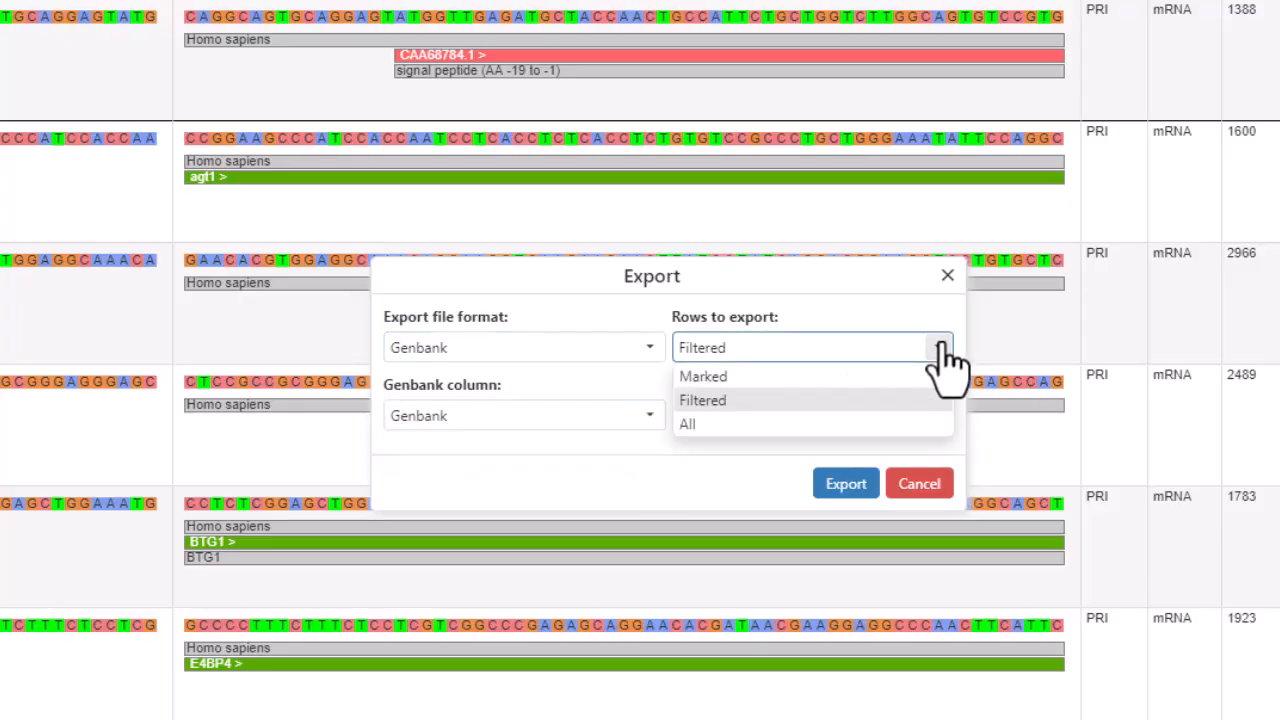
pyautogui.click(922, 424)
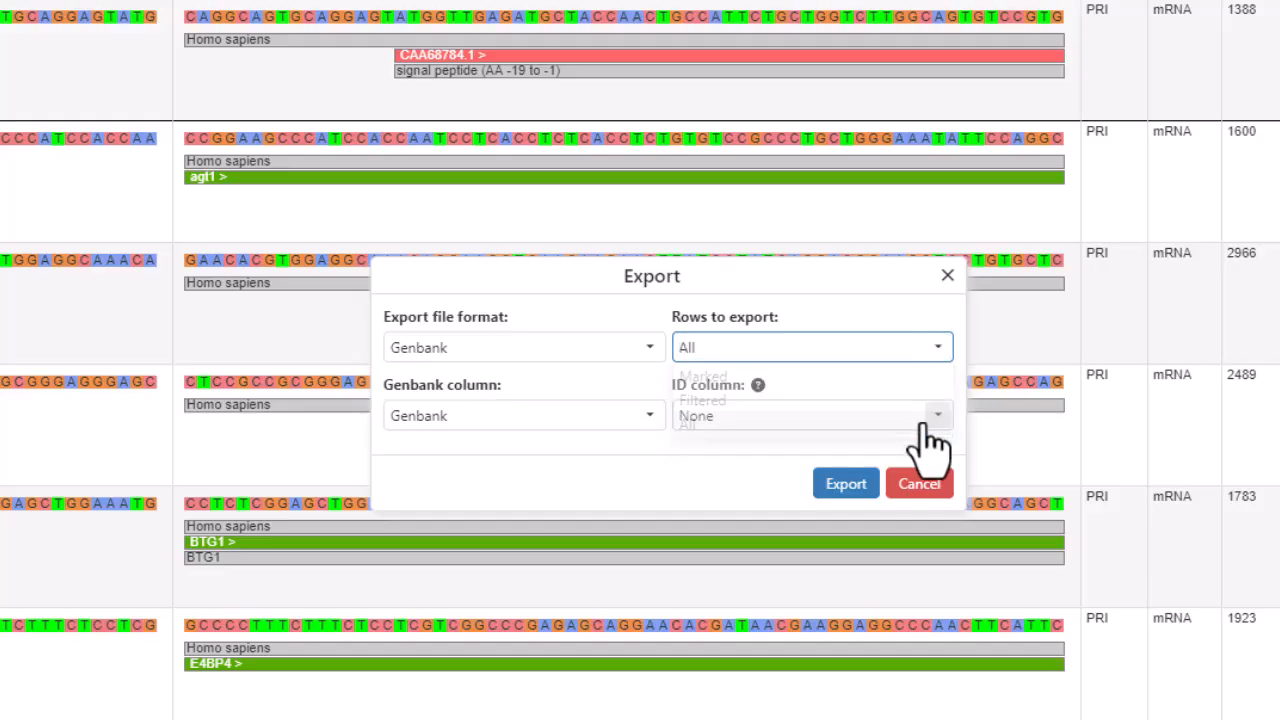
pyautogui.click(938, 418)
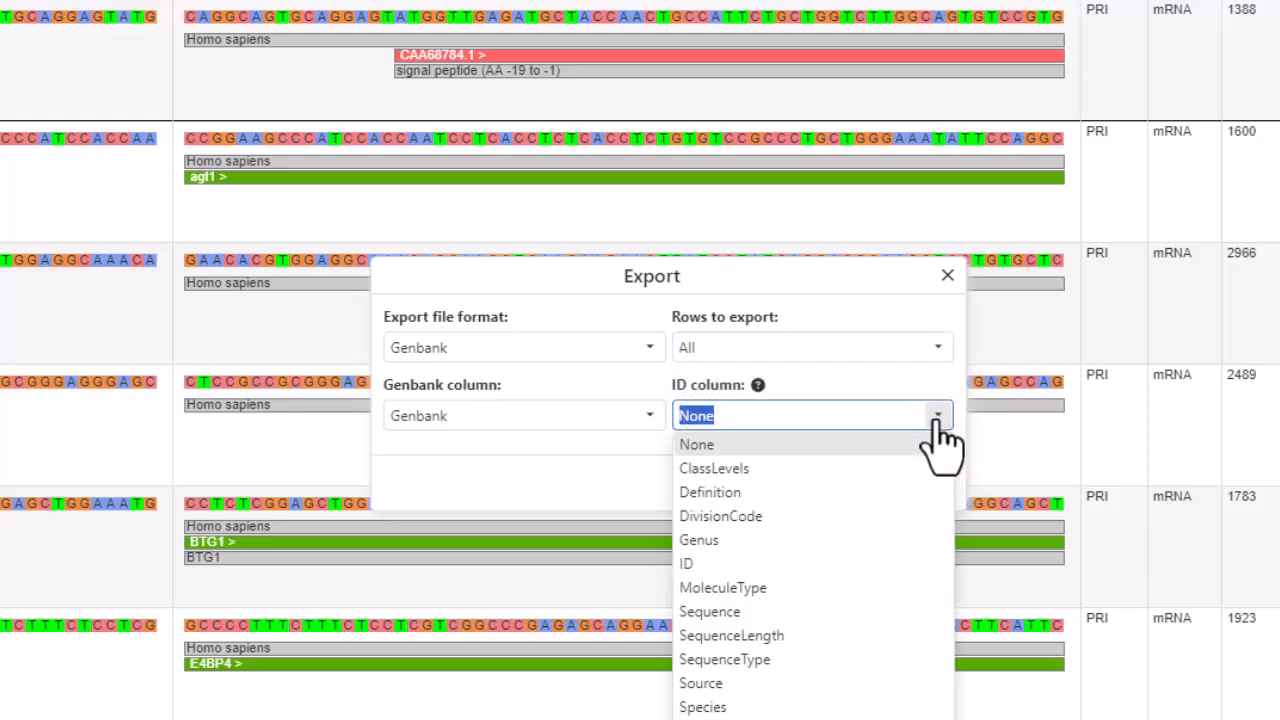
pyautogui.click(852, 563)
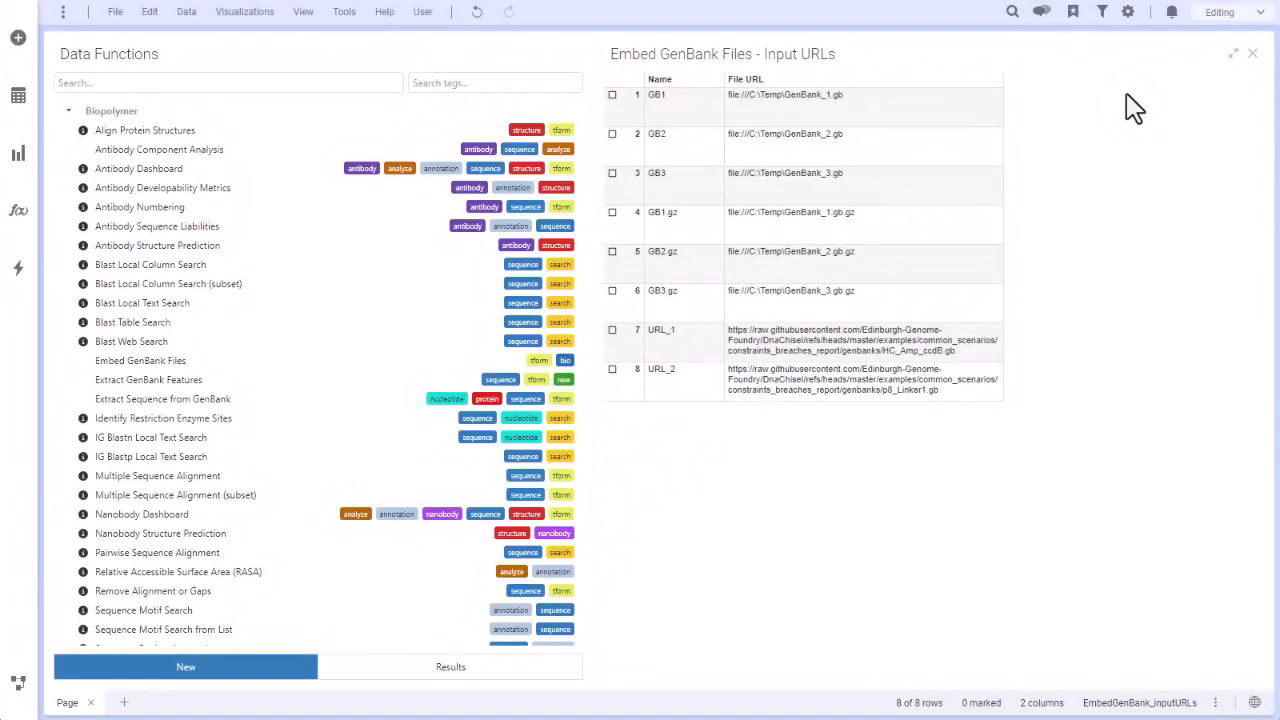
# Run Embed GenBank Files on the File URL column of EmbedGenBank_inputURLs, with Embedded GenBank Files as the output column name.
pyautogui.click(182, 362)
pyautogui.click(725, 246)
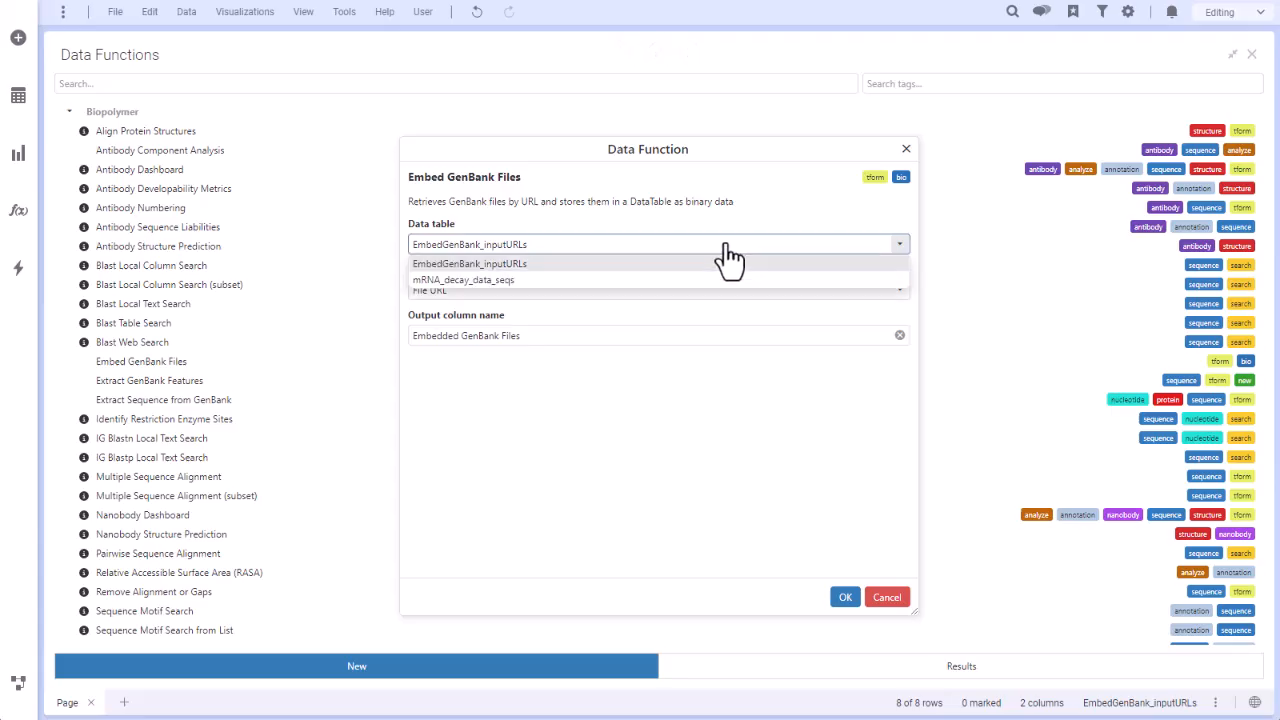
pyautogui.click(722, 263)
pyautogui.click(723, 292)
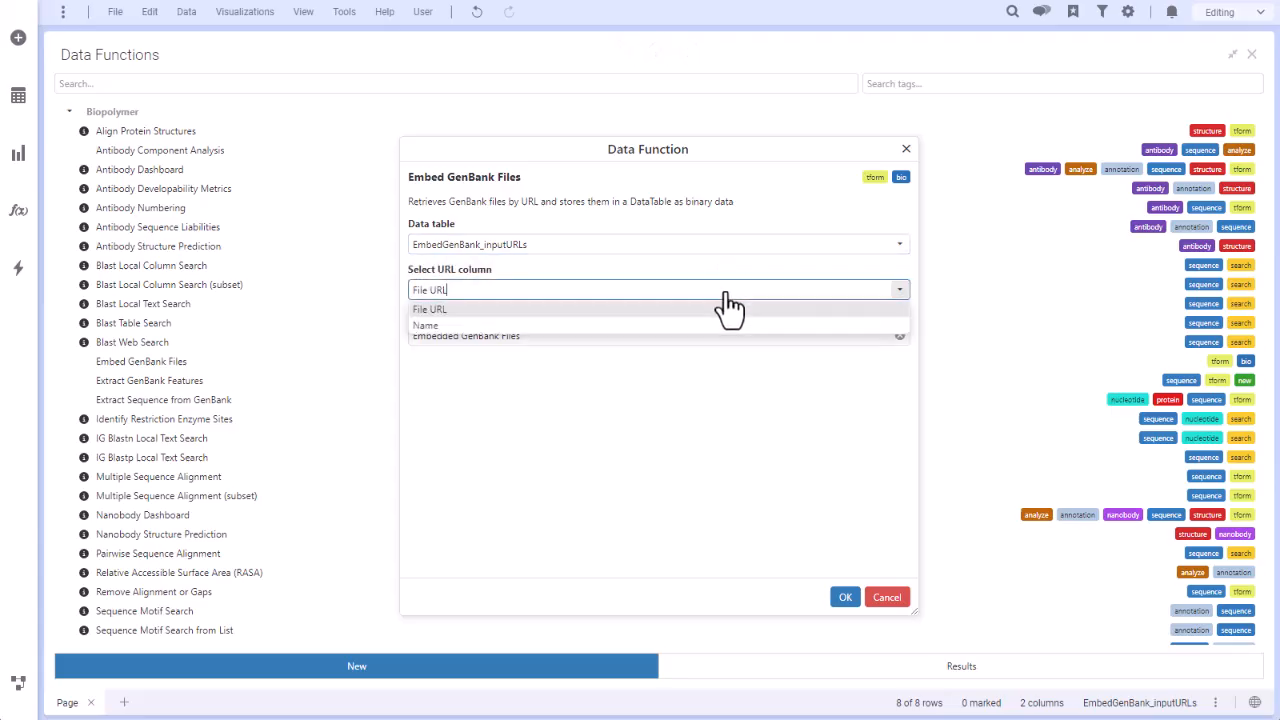
pyautogui.click(724, 311)
pyautogui.click(721, 336)
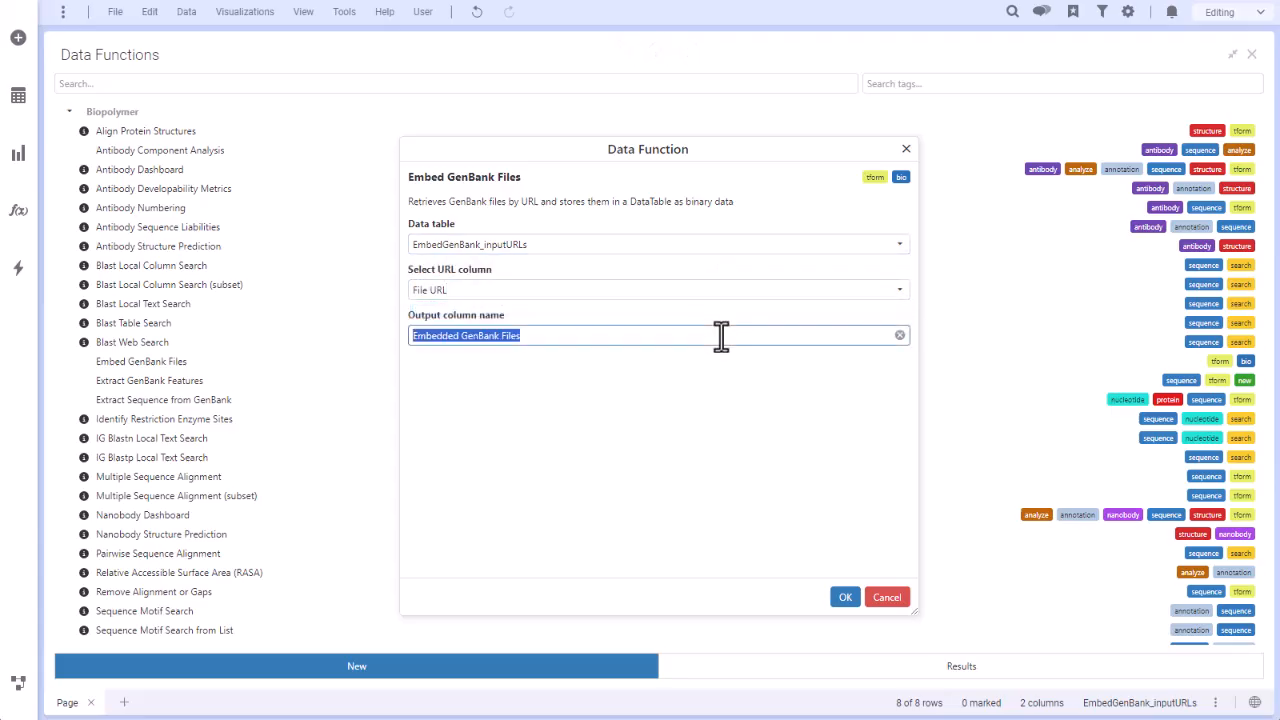
pyautogui.click(721, 336)
pyautogui.click(845, 598)
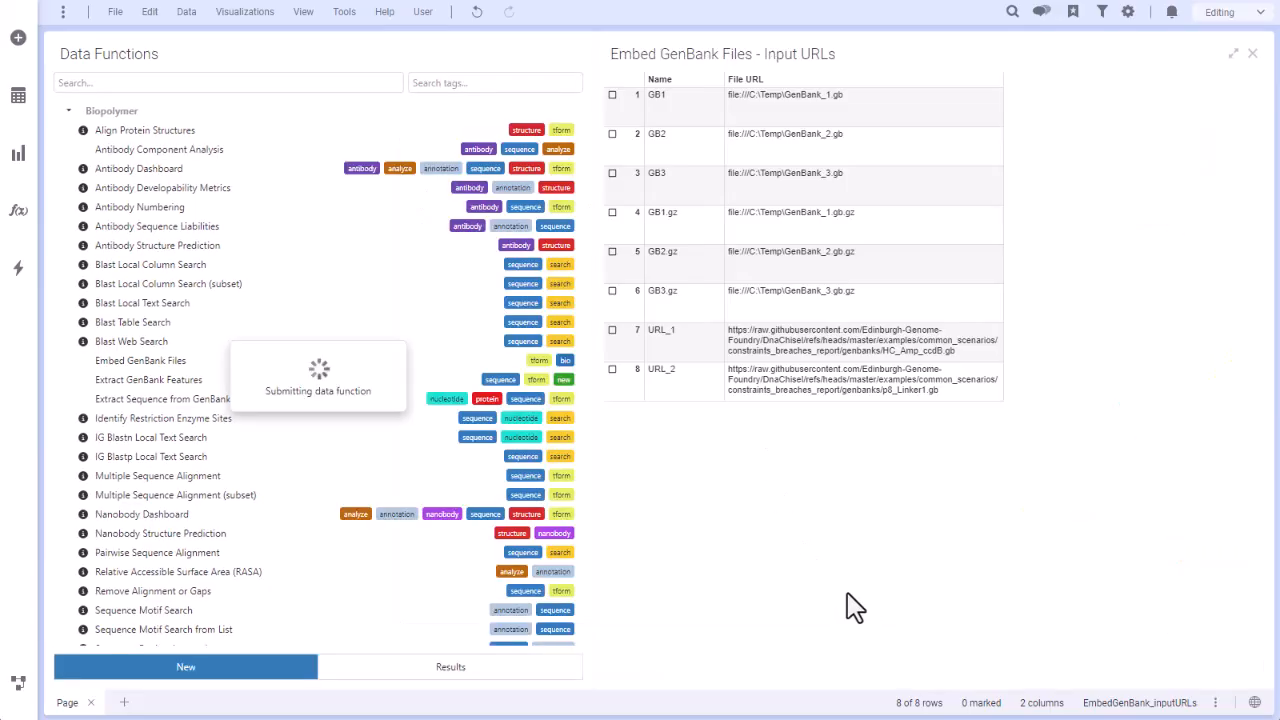
# Enlarge the input URLs table, adjust its column and row sizes, and inspect the CDR-L1 annotations in the Embedded GenBank Files column.
pyautogui.moveTo(594, 123); pyautogui.dragTo(329, 137)
pyautogui.moveTo(720, 94); pyautogui.dragTo(608, 97)
pyautogui.moveTo(335, 156); pyautogui.dragTo(330, 186)
pyautogui.moveTo(700, 97); pyautogui.dragTo(700, 98)
pyautogui.moveTo(977, 150)
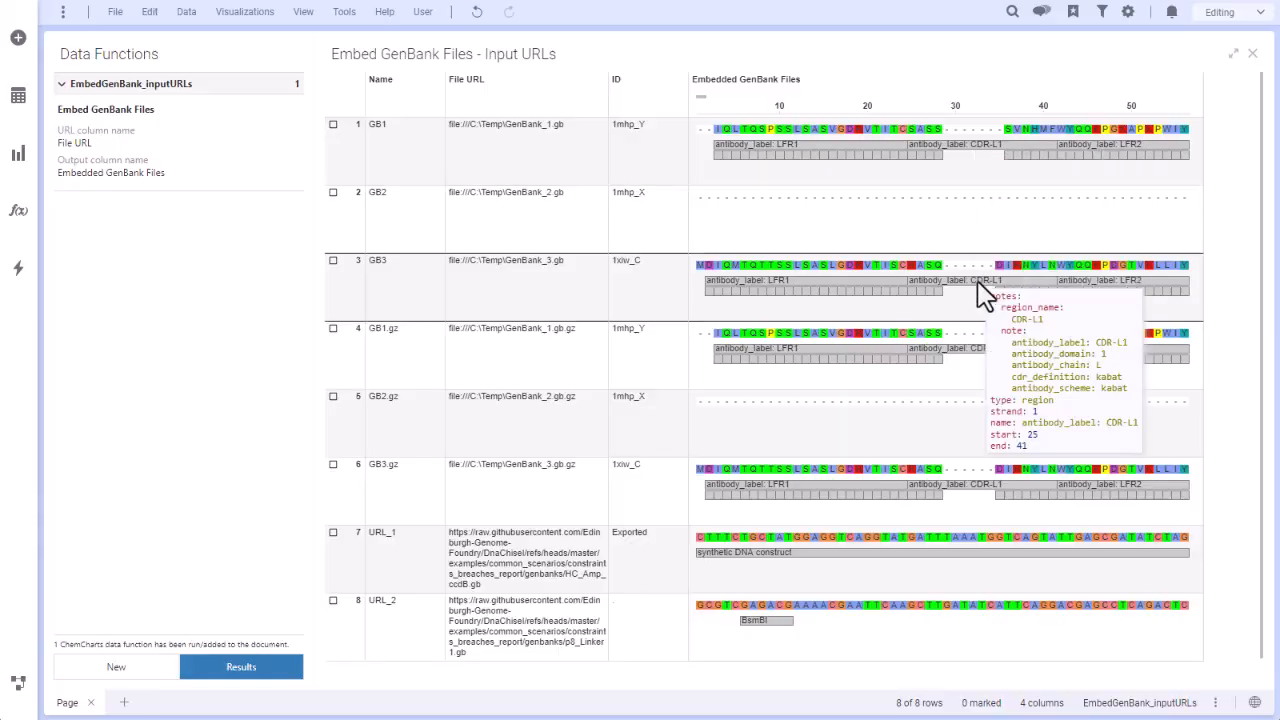
pyautogui.moveTo(983, 350)
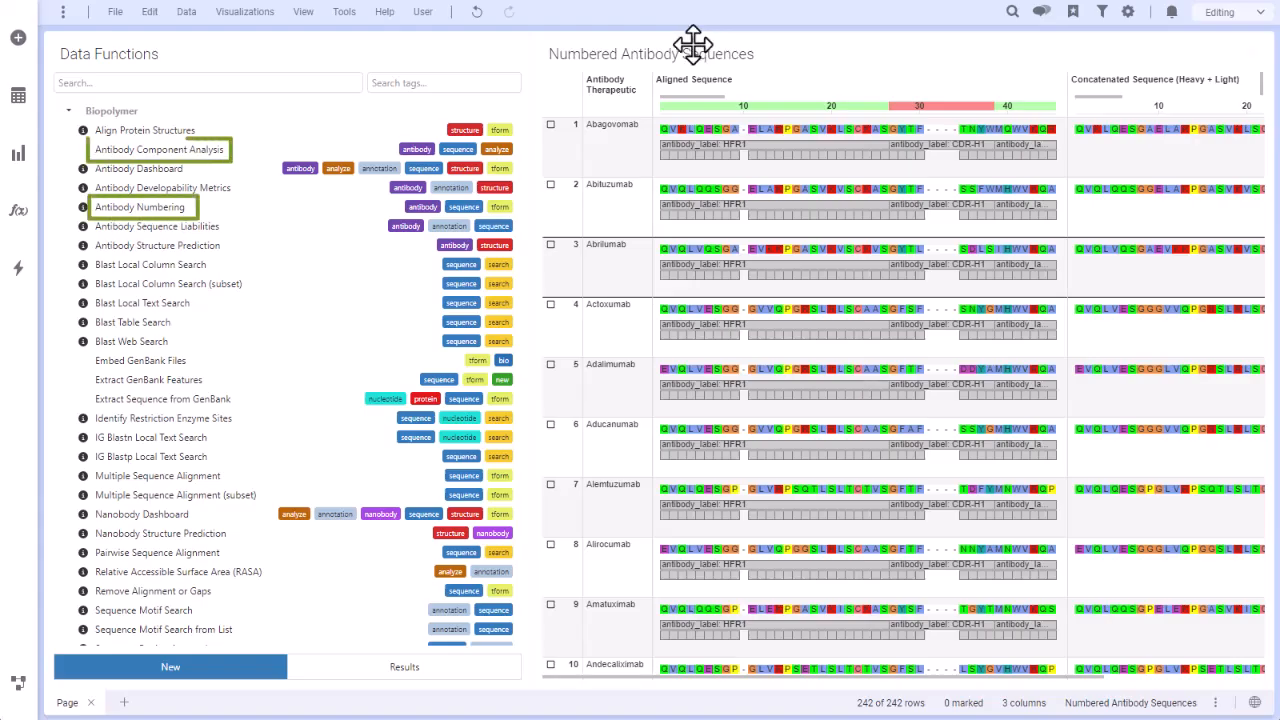
# Inspect the HFR1, CDR-H1 and further region annotations along the Aligned Sequence column of the Numbered Antibody Sequences table.
pyautogui.moveTo(768, 147)
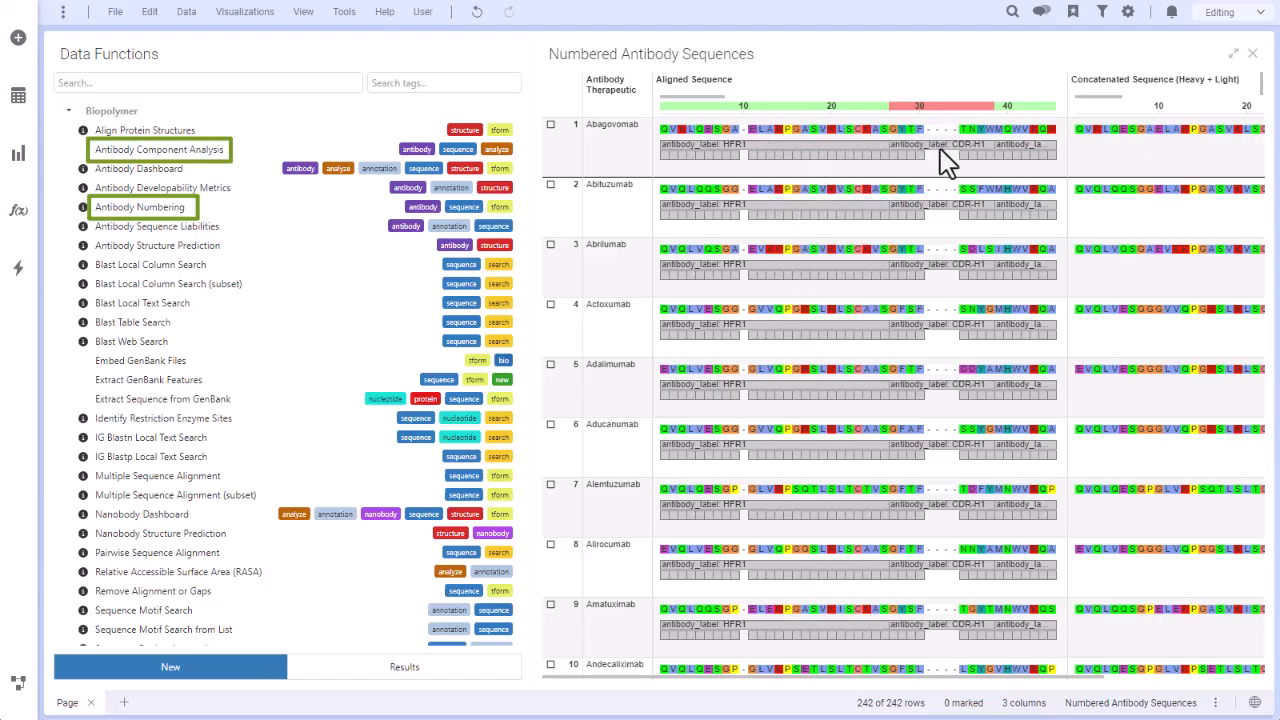
pyautogui.moveTo(941, 147)
pyautogui.moveTo(714, 96); pyautogui.dragTo(788, 92)
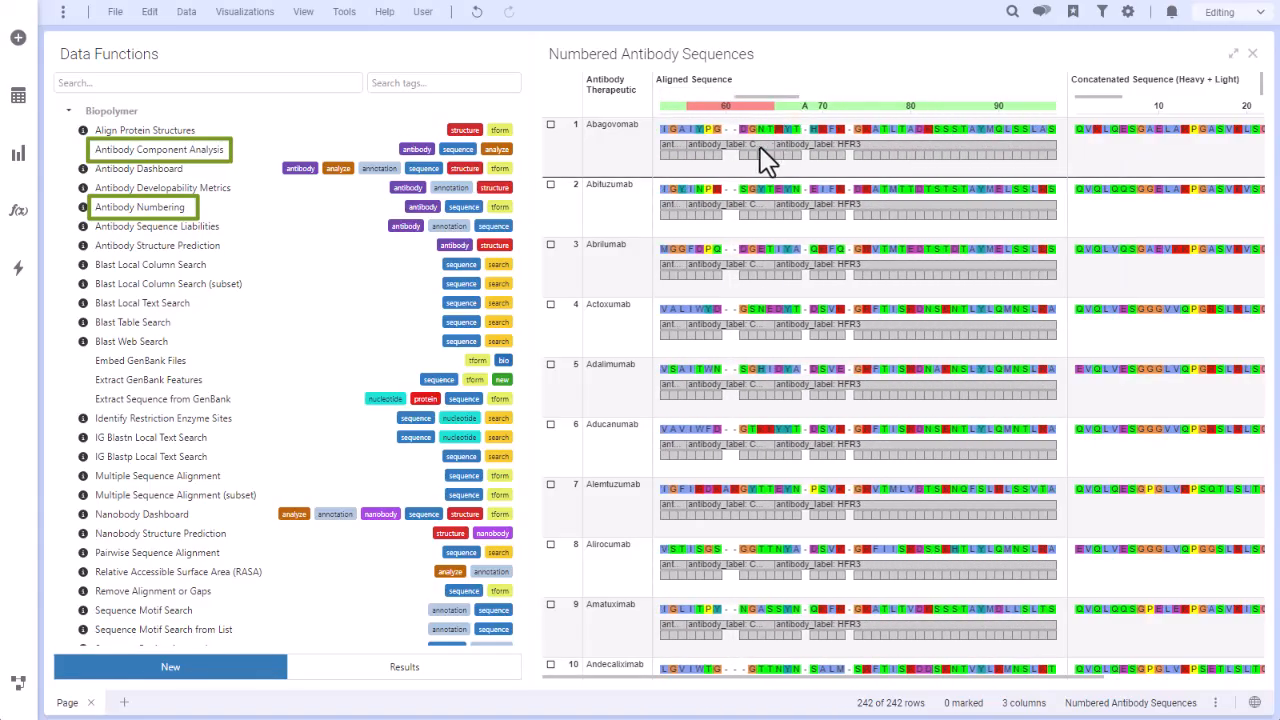
pyautogui.moveTo(766, 160)
pyautogui.moveTo(756, 212)
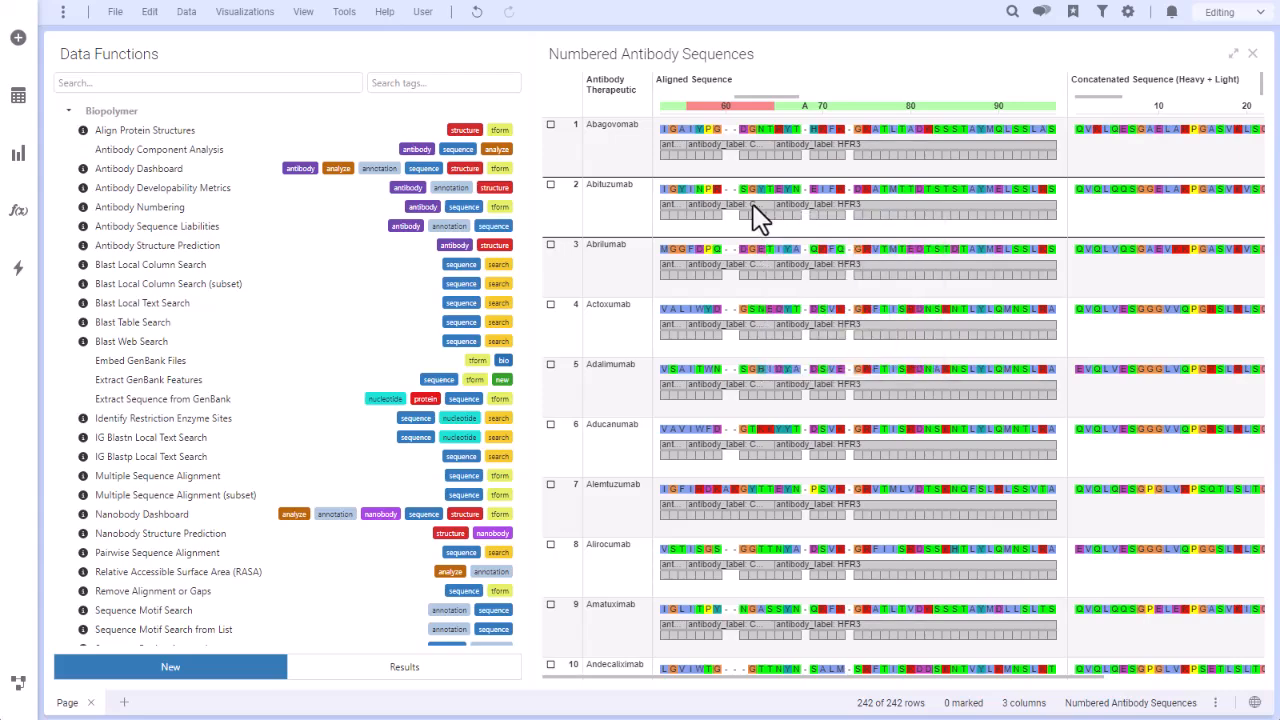
# Set up Extract GenBank Features on Numbered Antibody Sequences, with Aligned Sequence as the GenBank column and Antibody Therapeutic as the unique ID.
pyautogui.doubleClick(196, 381)
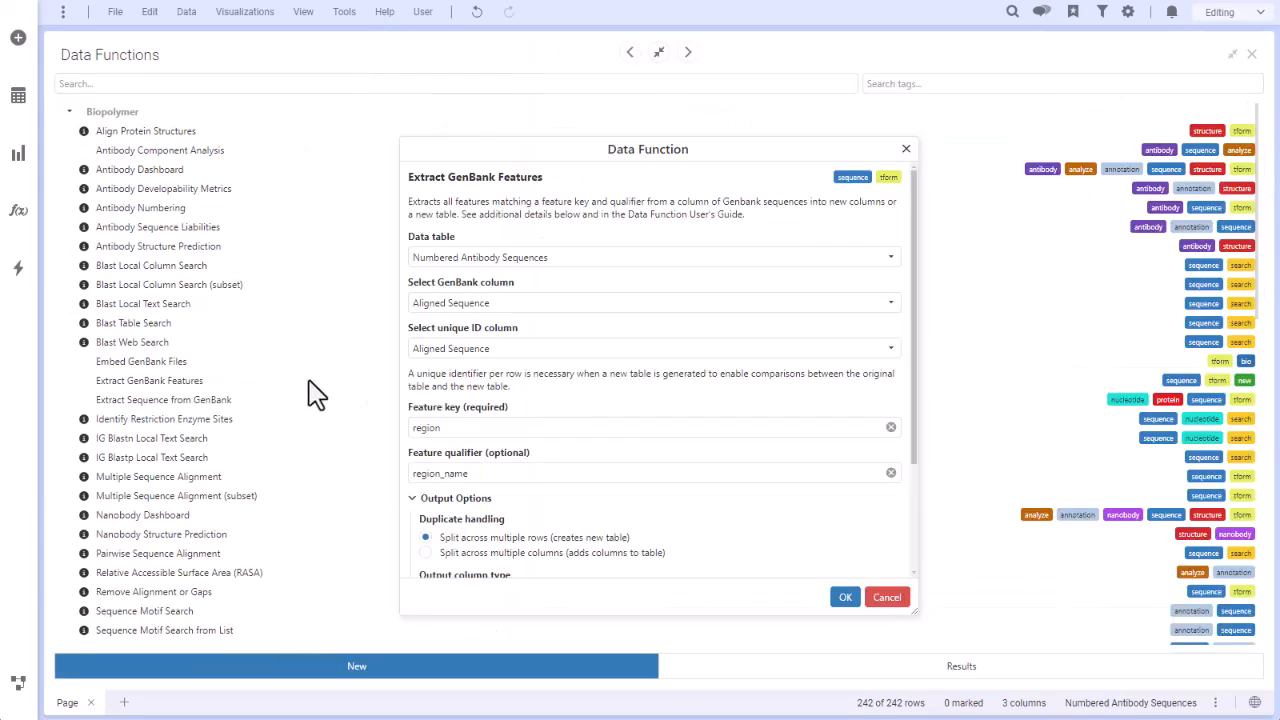
pyautogui.moveTo(918, 610); pyautogui.dragTo(920, 682)
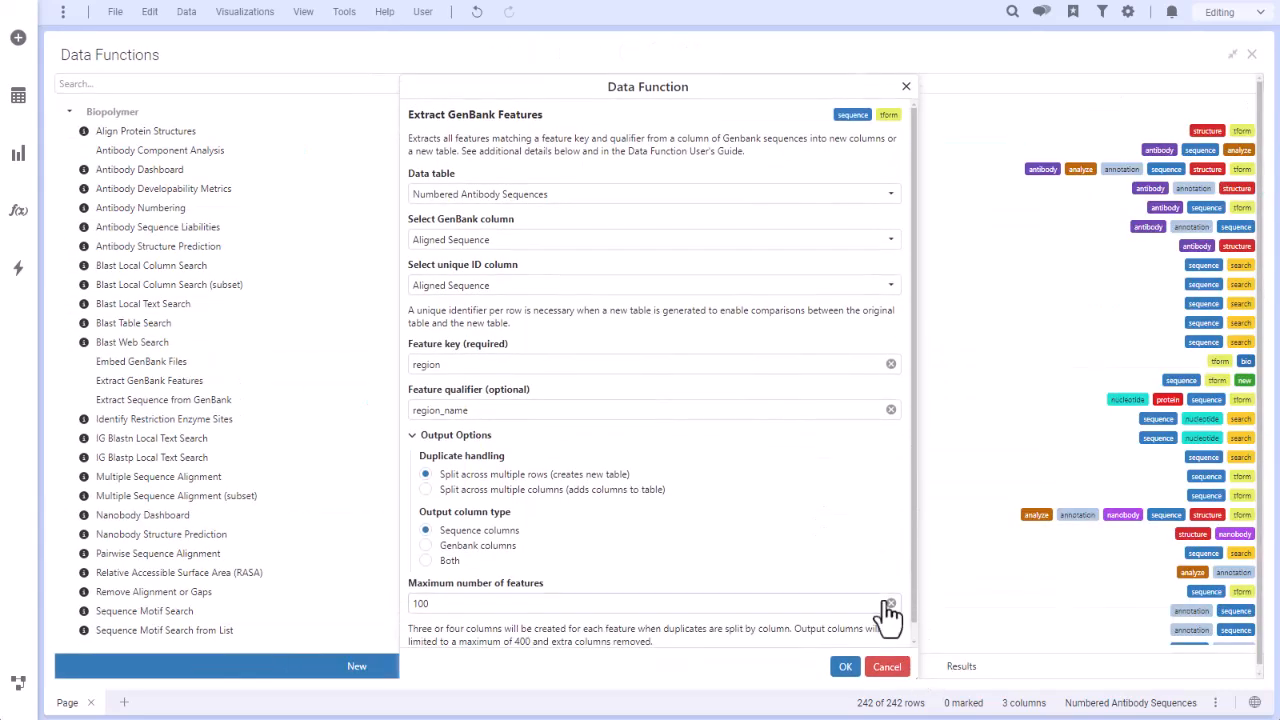
pyautogui.click(612, 194)
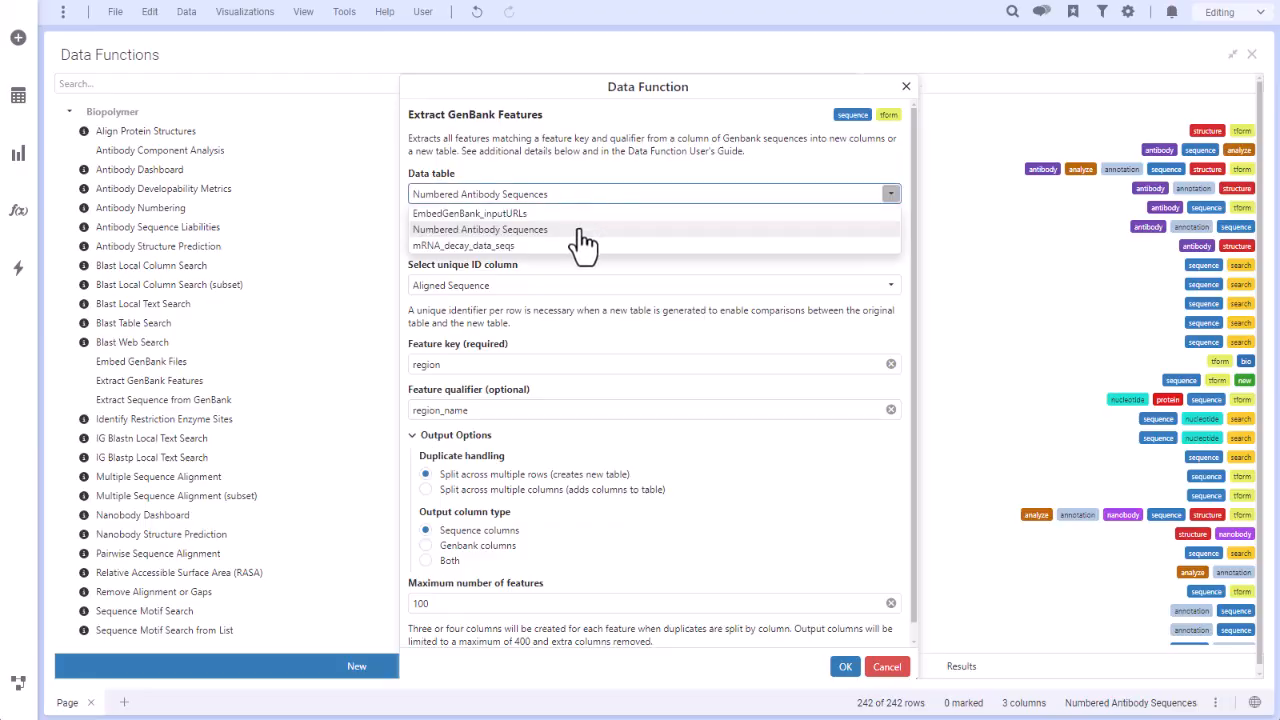
pyautogui.click(585, 231)
pyautogui.click(585, 240)
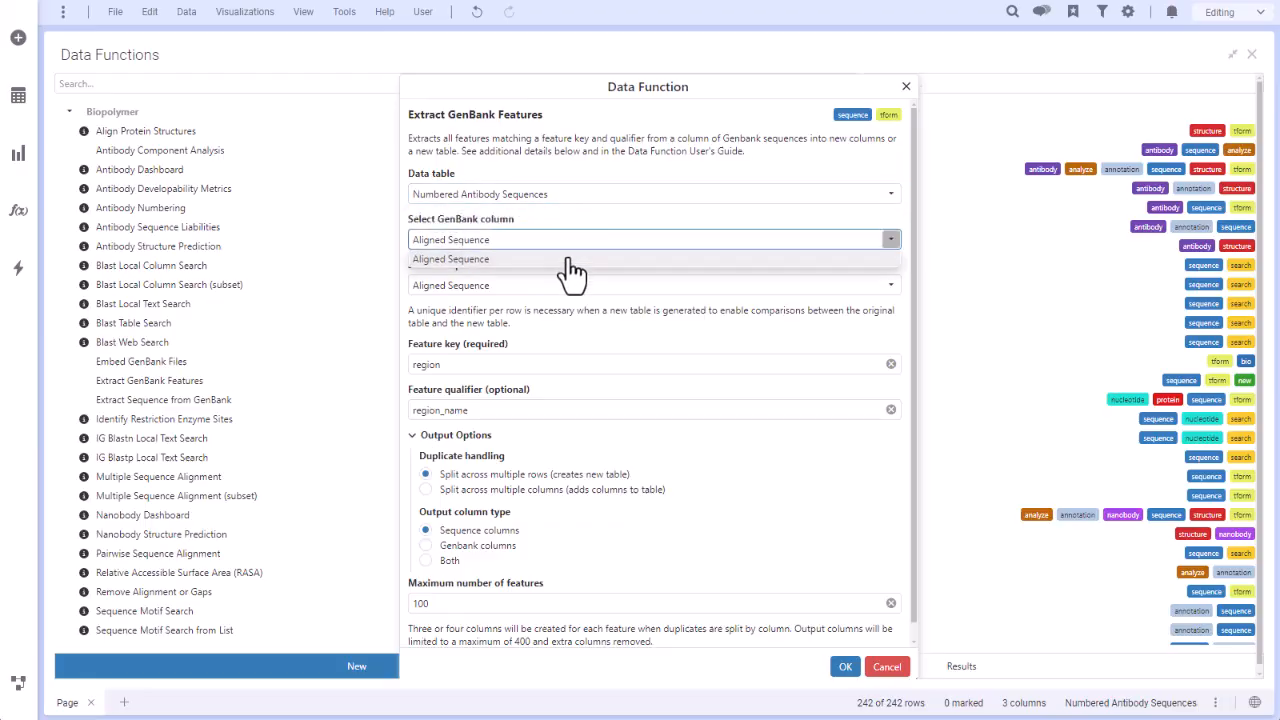
pyautogui.click(571, 272)
pyautogui.click(563, 288)
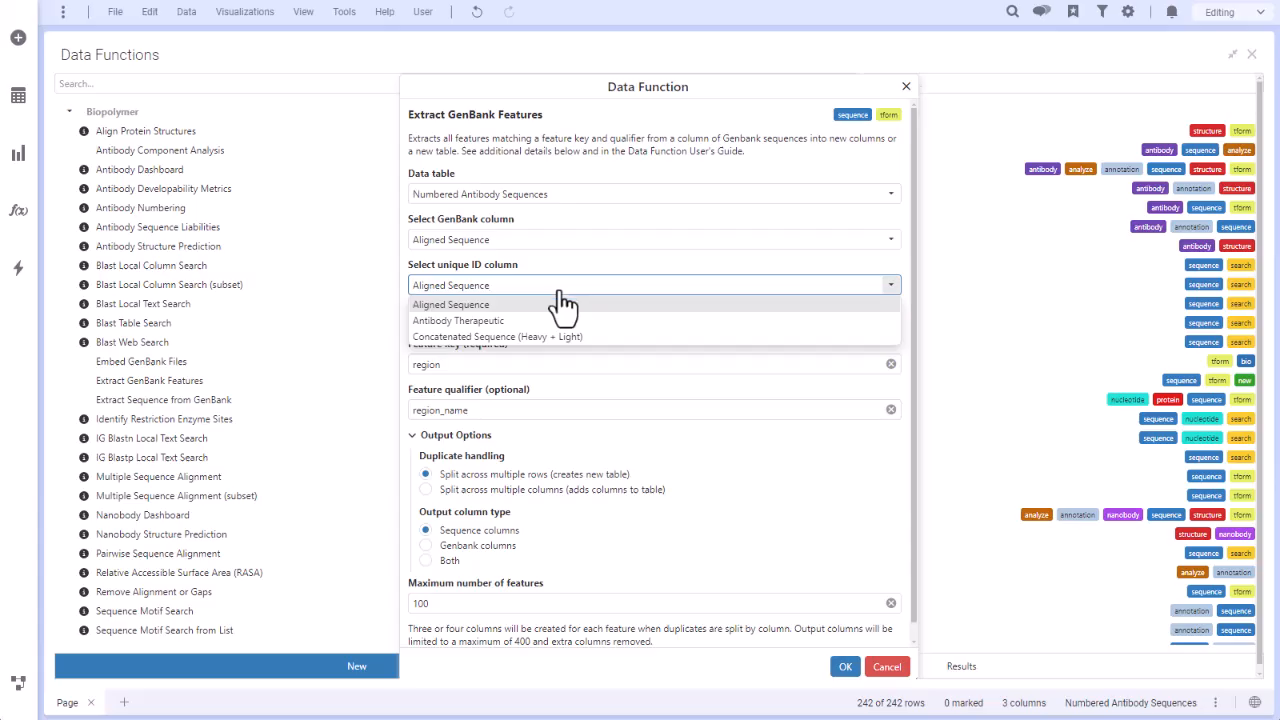
pyautogui.click(552, 320)
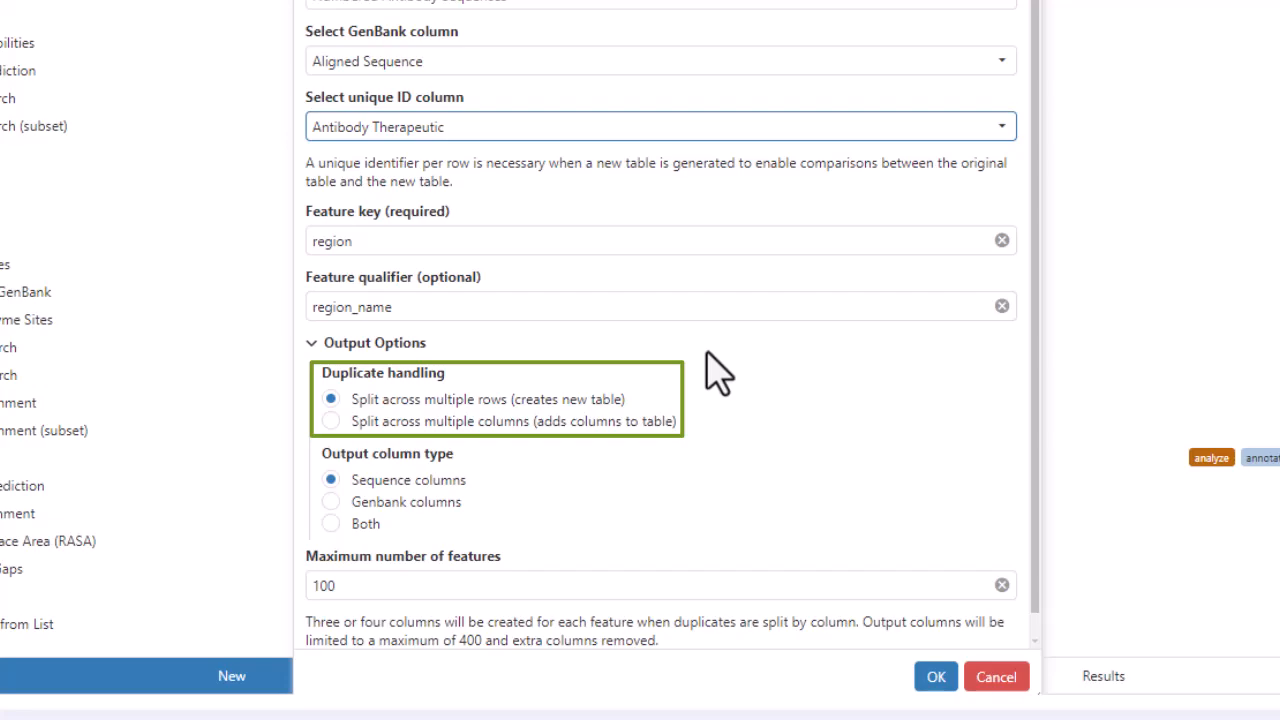
# Split duplicates across multiple columns and output both column types, with a maximum of 100 features.
pyautogui.click(488, 424)
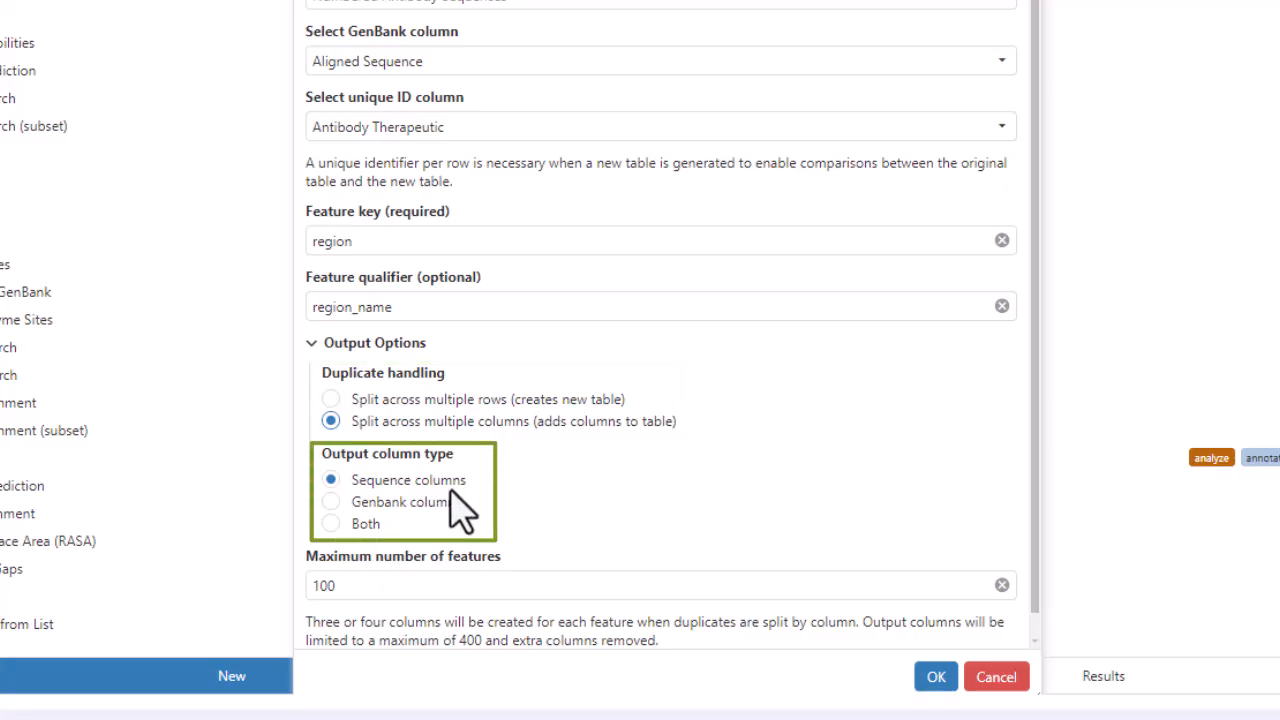
pyautogui.click(366, 528)
pyautogui.doubleClick(387, 588)
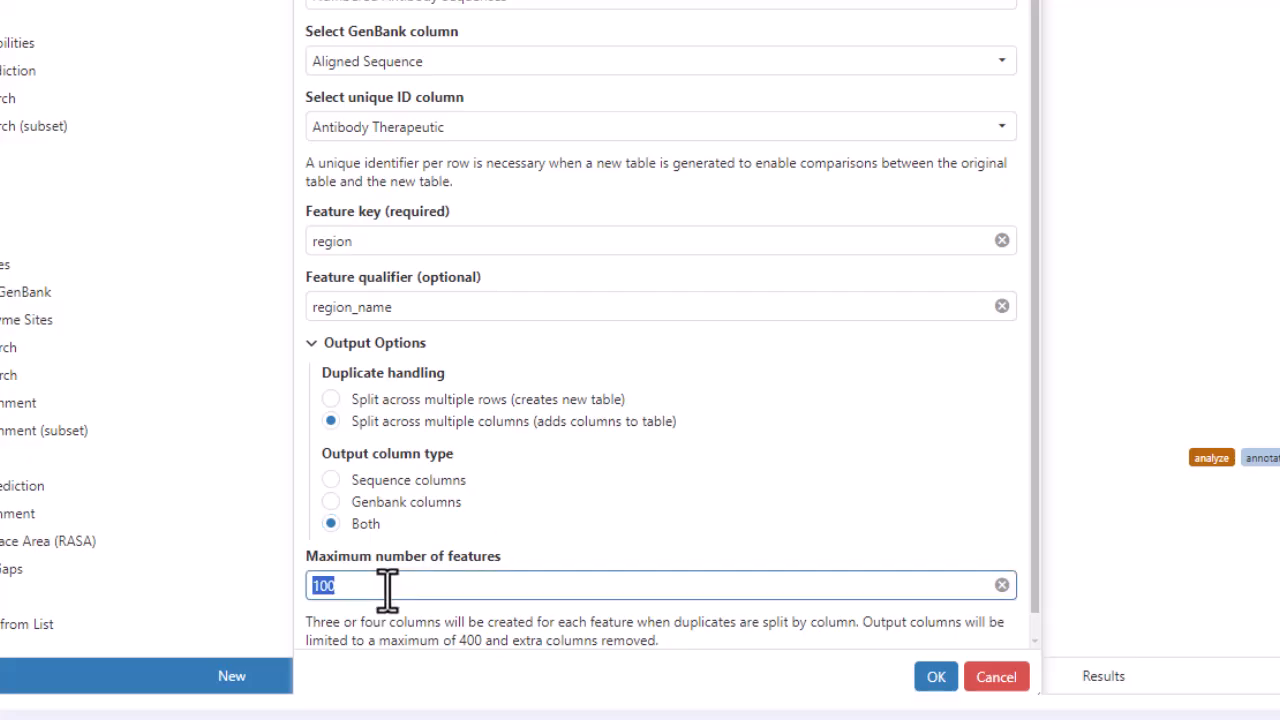
pyautogui.click(387, 588)
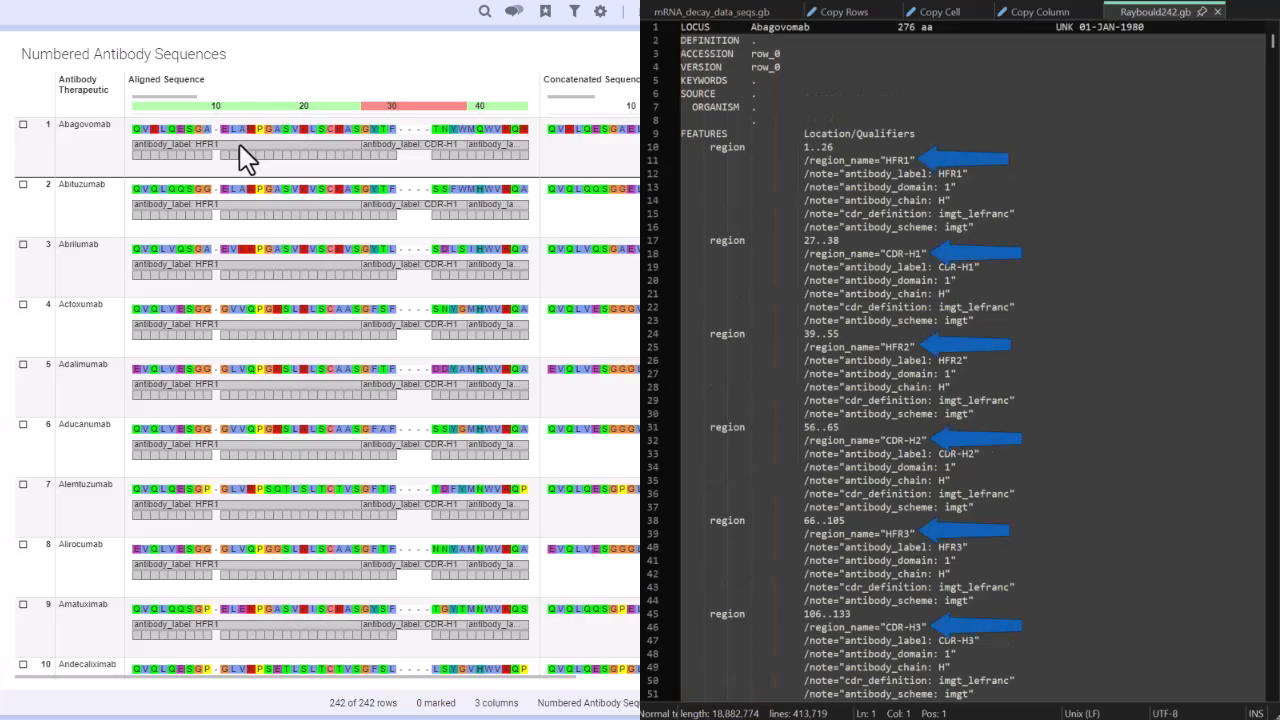
# Run the GenBank feature extraction and enlarge the Numbered Antibody Sequences table to review the extracted columns.
pyautogui.moveTo(239, 145)
pyautogui.moveTo(413, 145)
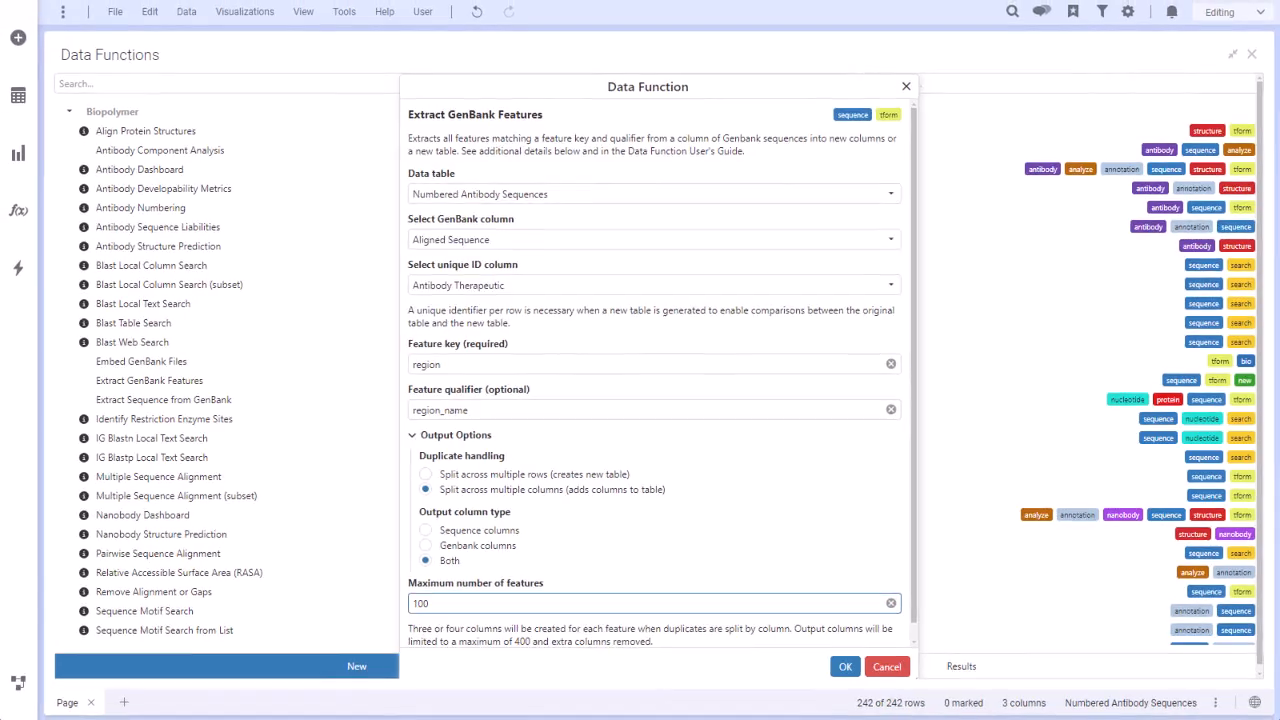
pyautogui.click(845, 666)
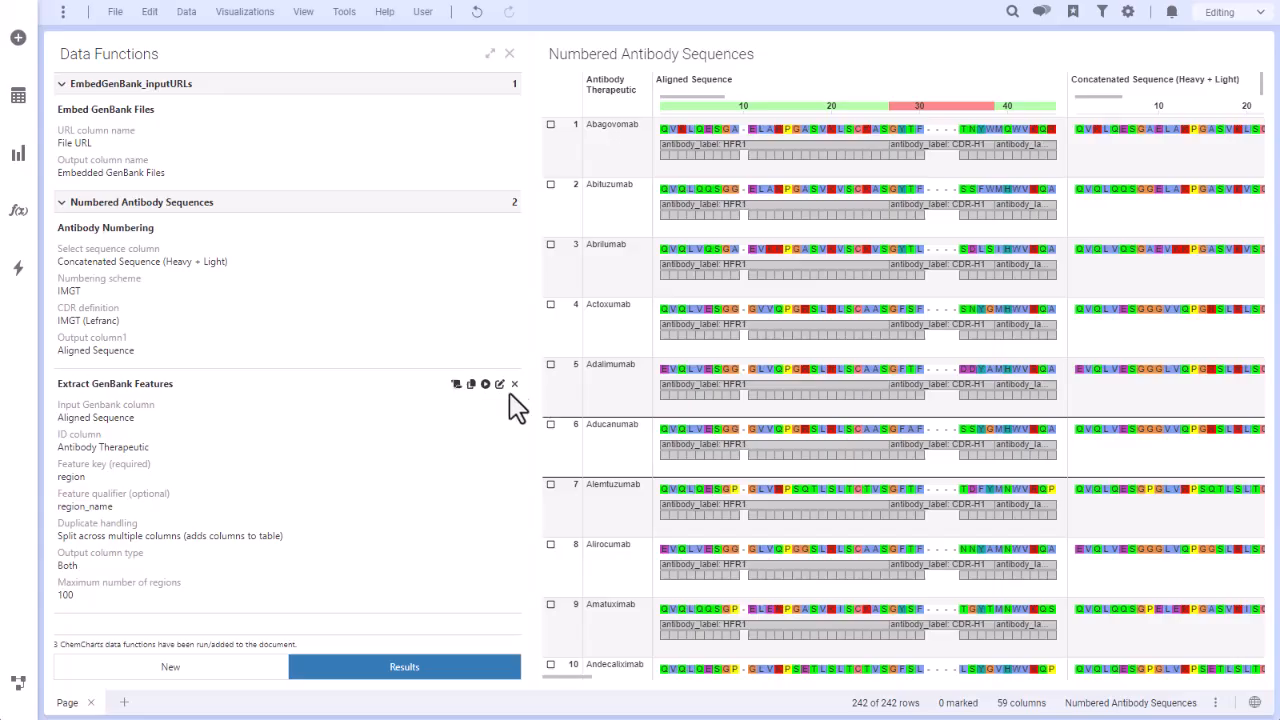
pyautogui.moveTo(529, 397); pyautogui.dragTo(354, 397)
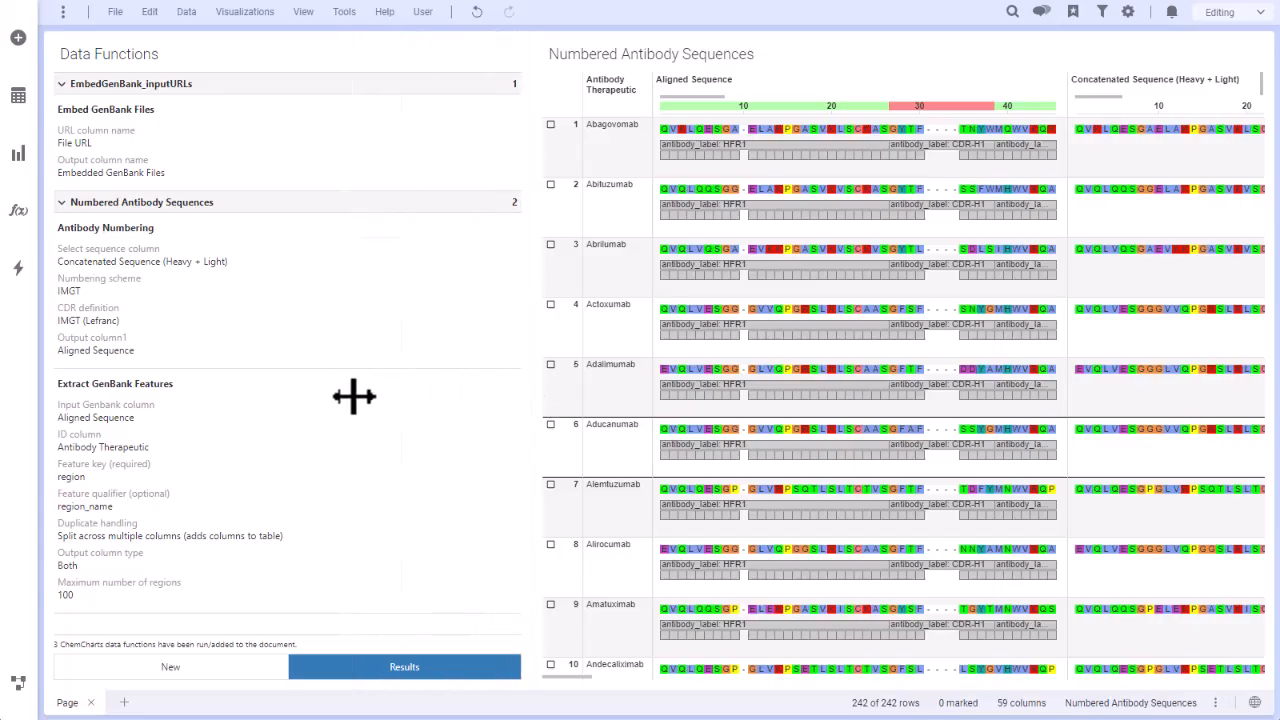
pyautogui.moveTo(406, 674); pyautogui.dragTo(480, 673)
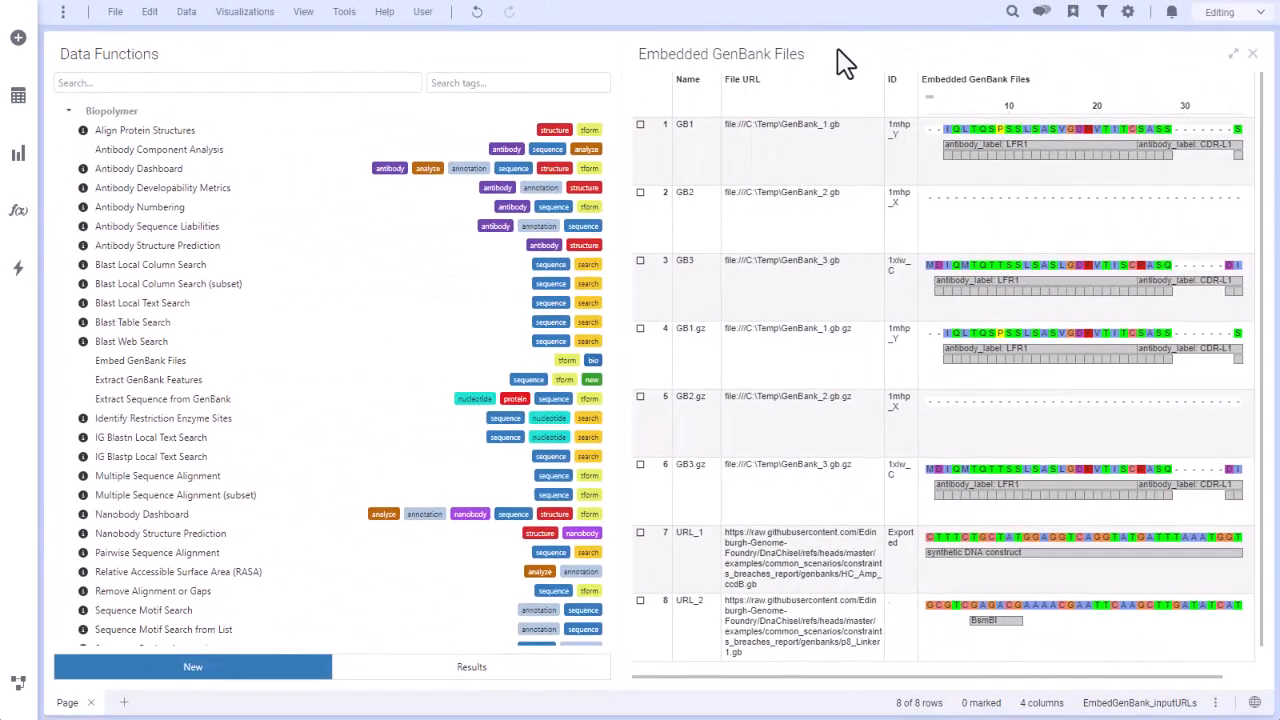
# Set up Extract Sequence from GenBank on the Embedded GenBank Files column of the EmbedGenBank_inputURLs table.
pyautogui.click(205, 400)
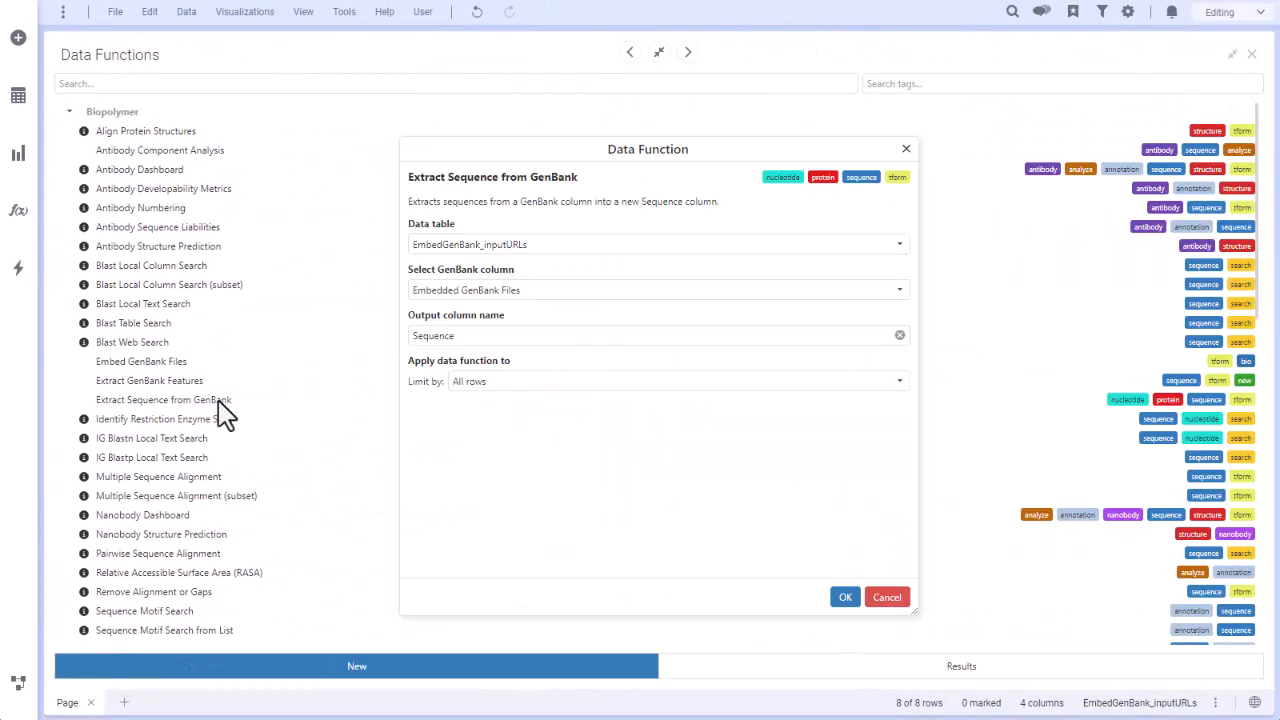
pyautogui.click(510, 248)
pyautogui.click(524, 282)
pyautogui.click(529, 291)
pyautogui.click(534, 311)
# Run the sequence extraction for all rows into a column named Sequence, and enlarge the Embedded GenBank Files table to review it.
pyautogui.click(538, 338)
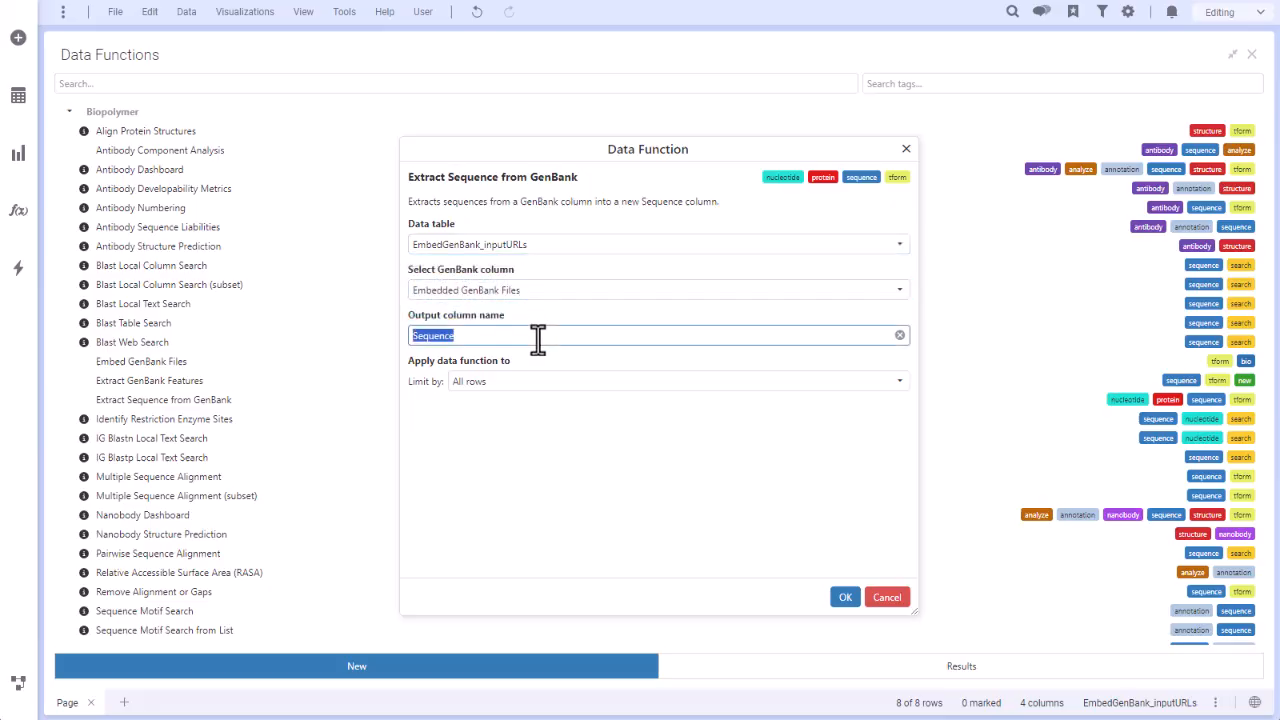
pyautogui.click(545, 382)
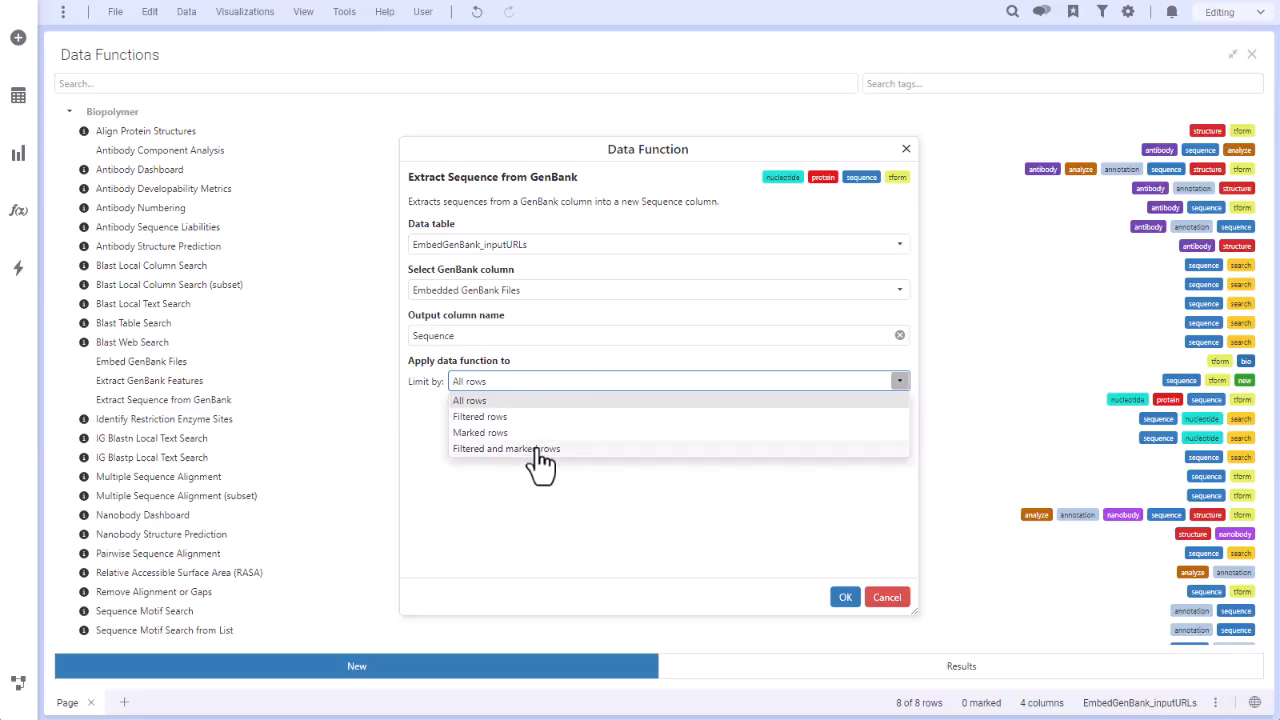
pyautogui.click(535, 401)
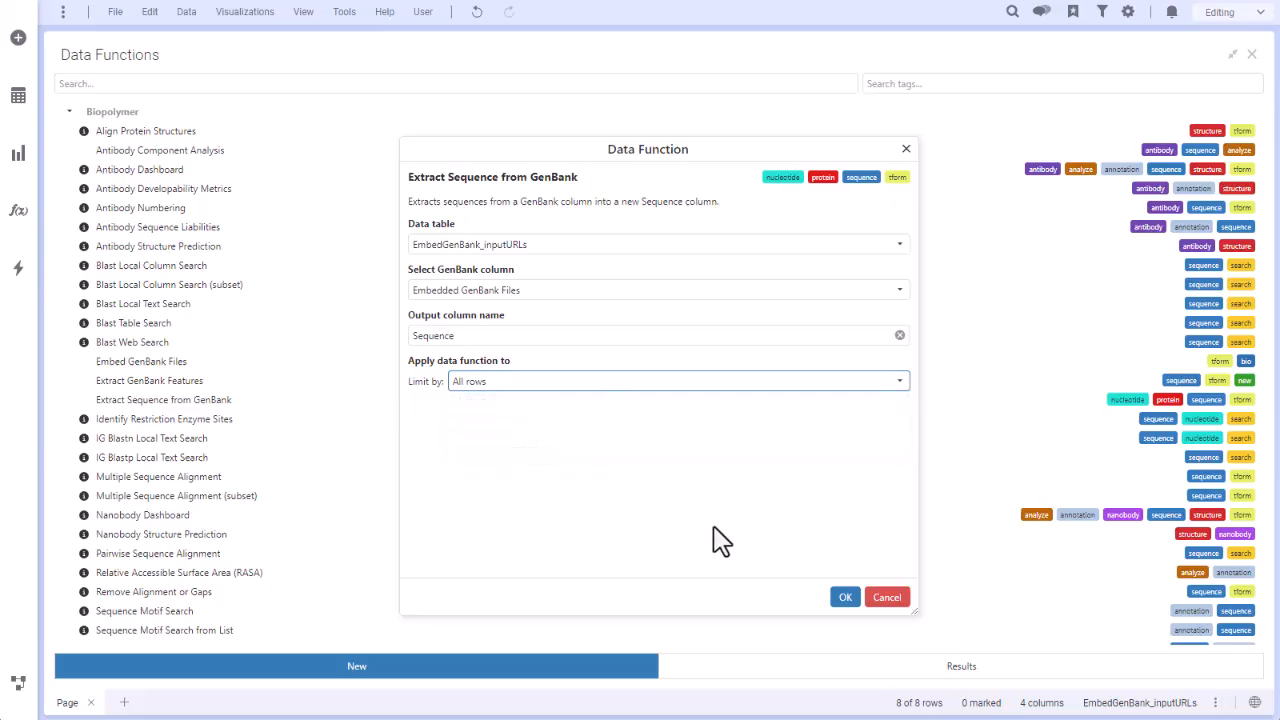
pyautogui.click(843, 598)
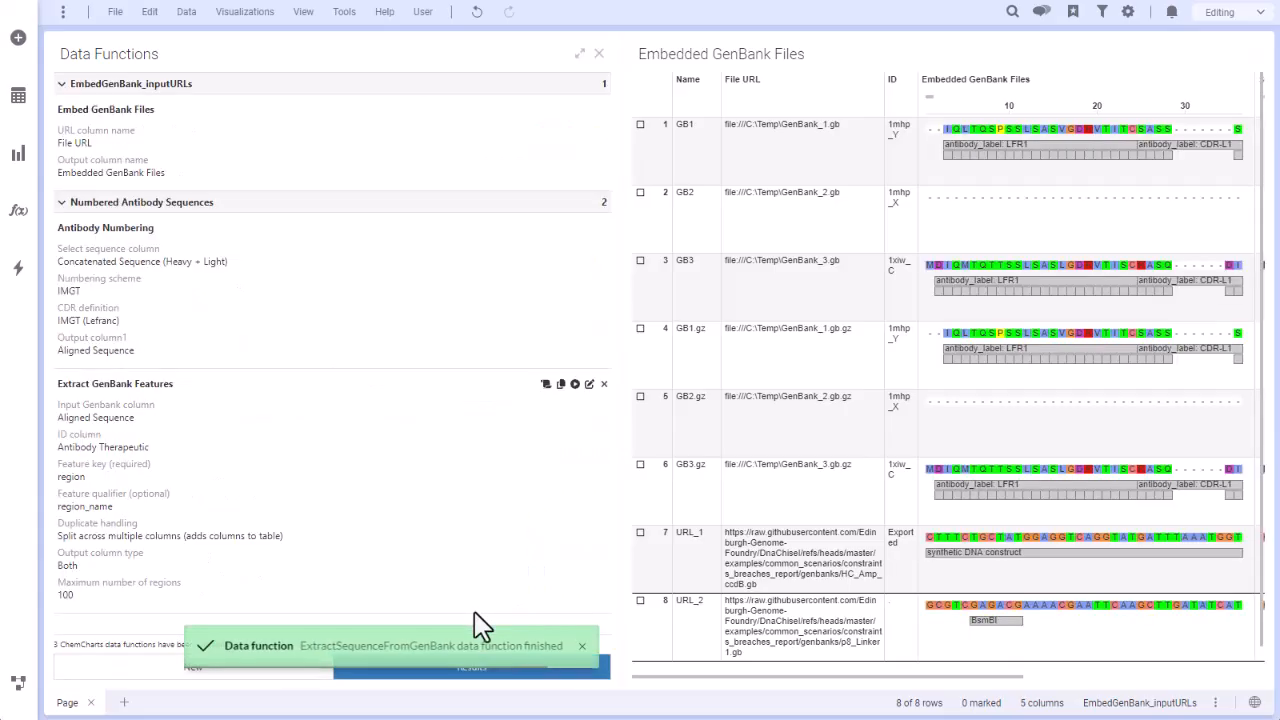
pyautogui.moveTo(612, 549); pyautogui.dragTo(365, 552)
pyautogui.moveTo(480, 676); pyautogui.dragTo(727, 690)
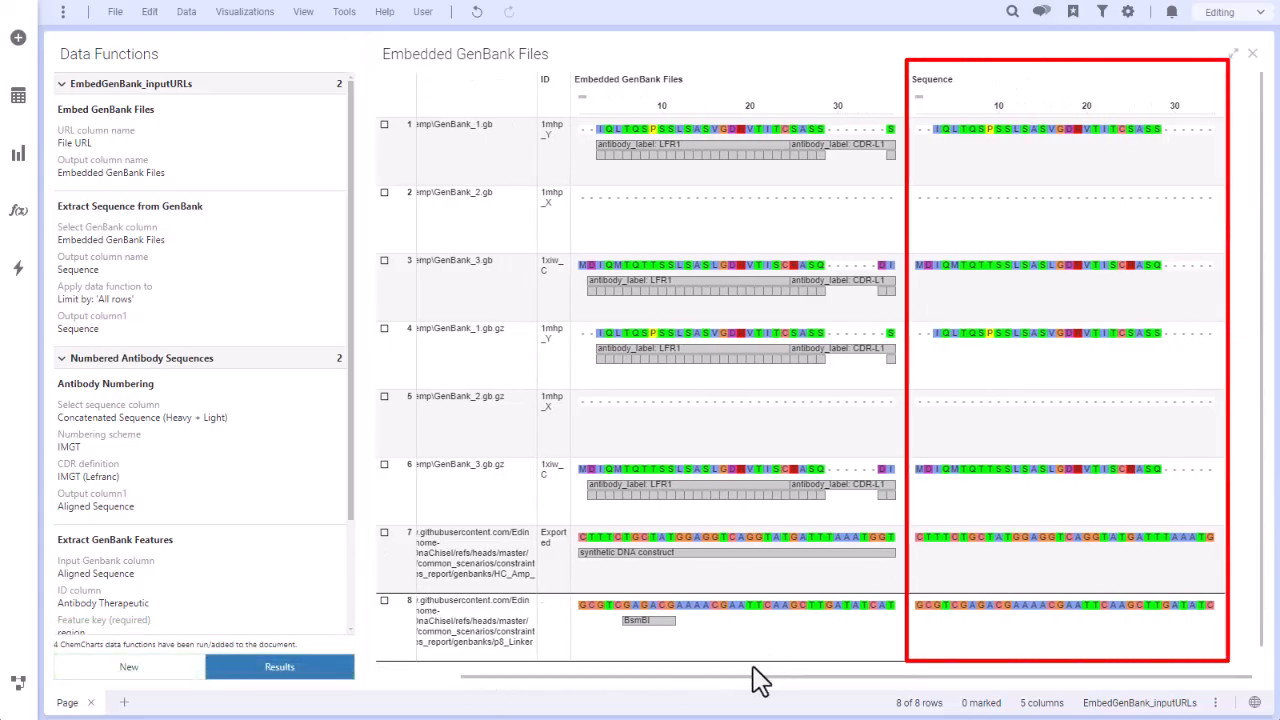